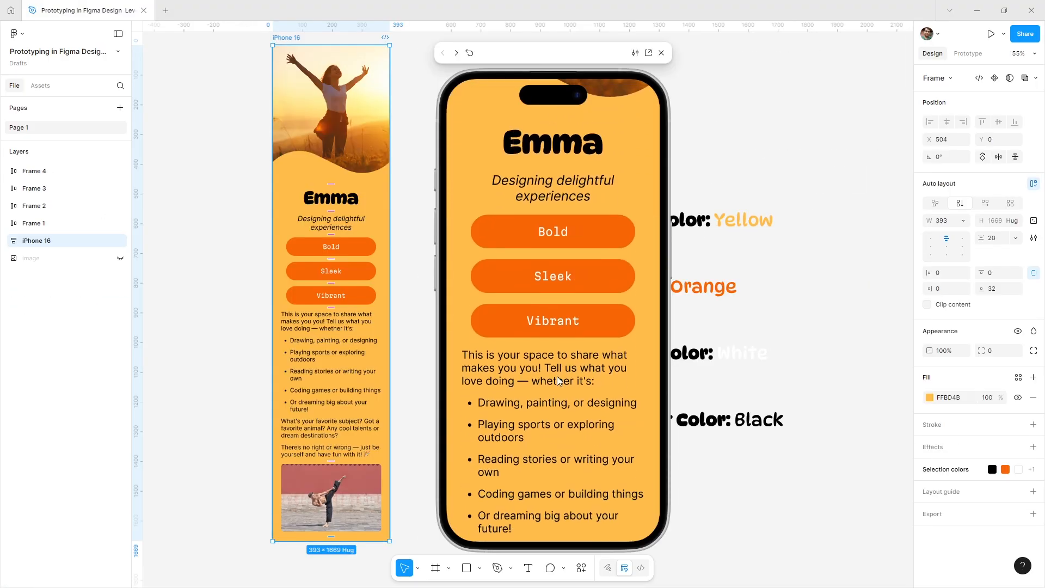
scroll(557, 376, down, 5)
scroll(560, 360, up, 5)
scroll(544, 258, up, 5)
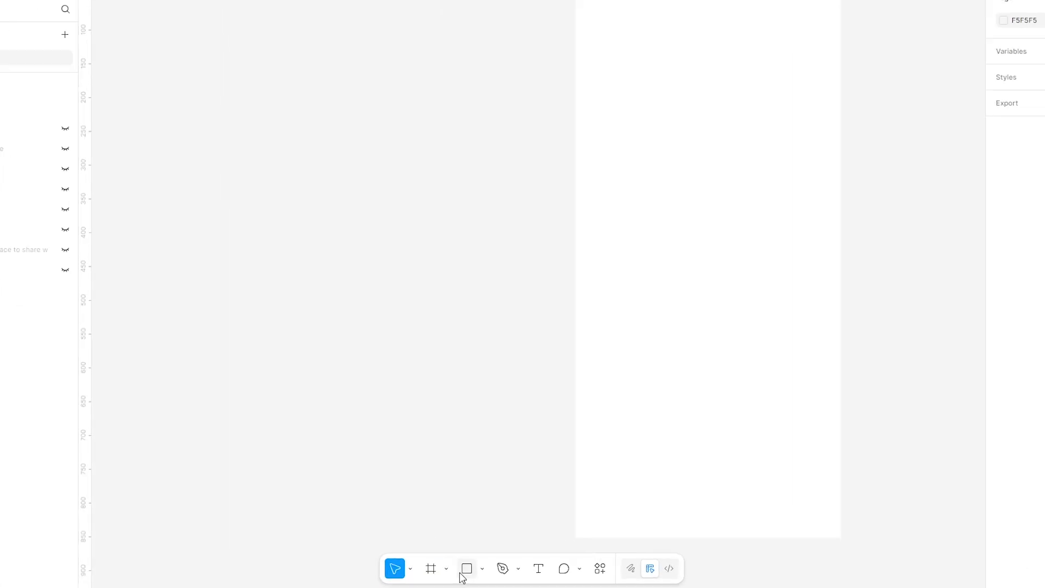
Draw a 100 × 100 rectangle on the empty canvas beside the iPhone 16 frame.
click(464, 569)
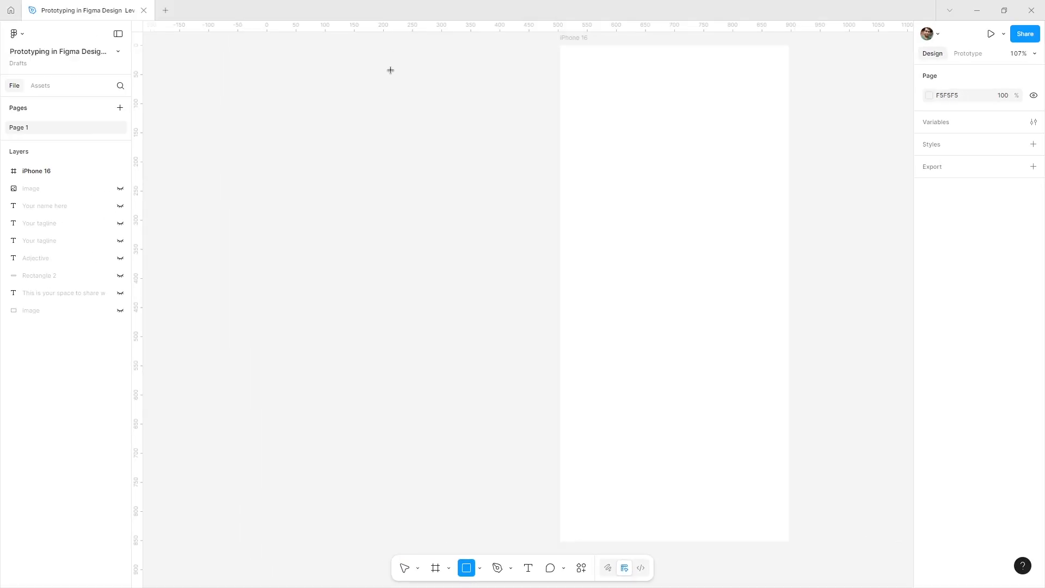
click(390, 70)
drag(415, 87, 433, 81)
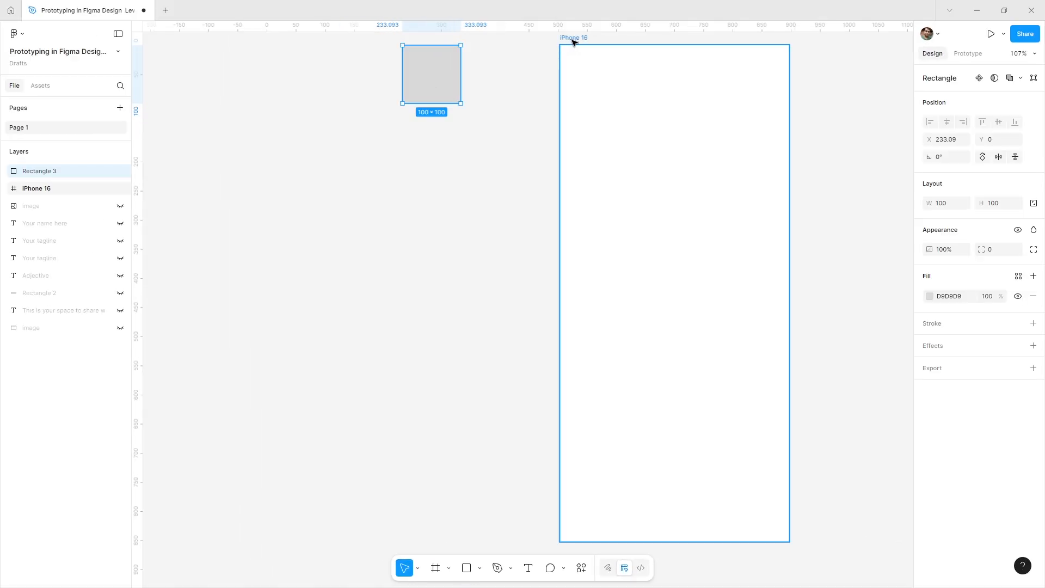
Match the rectangle to the iPhone 16 frame's width by sizing it to 393 × 393 with locked proportions.
click(573, 38)
click(948, 221)
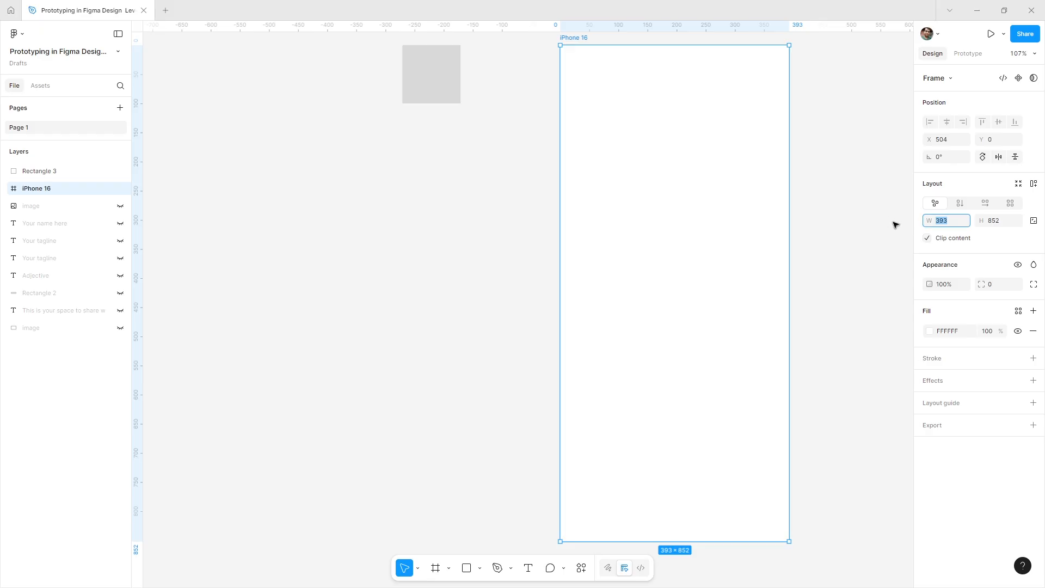
click(411, 83)
click(948, 201)
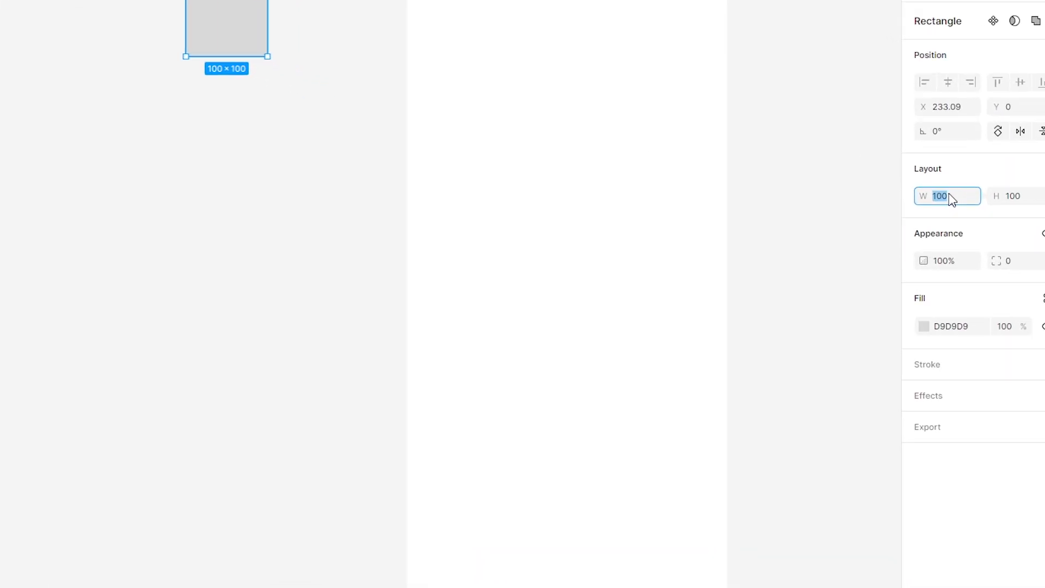
text(393)
key(Return)
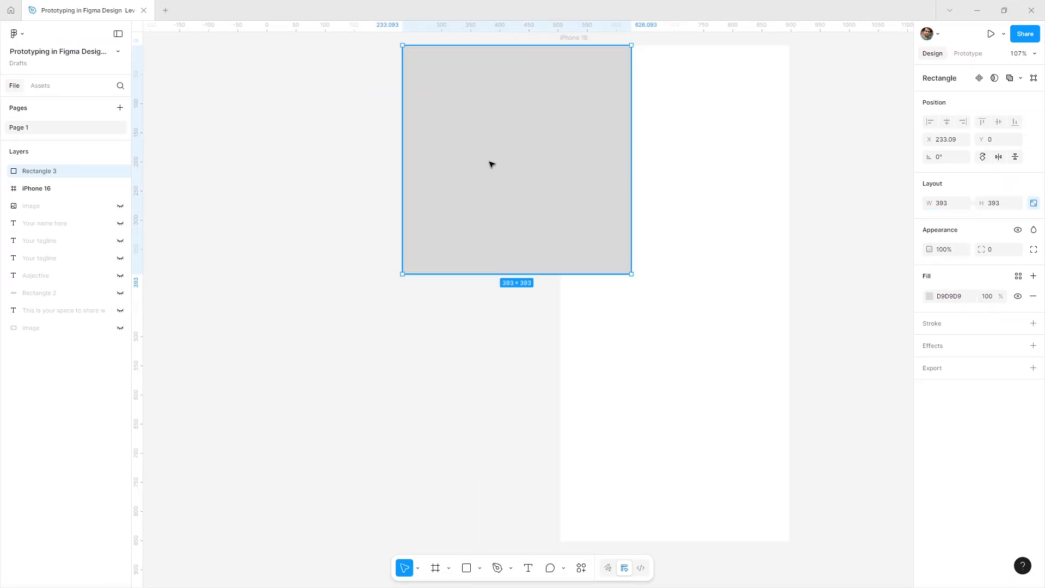
Fill the square with 626262 and place a duplicate directly below it.
drag(490, 163, 413, 405)
click(949, 296)
text(626262)
key(Return)
scroll(413, 163, right, 1)
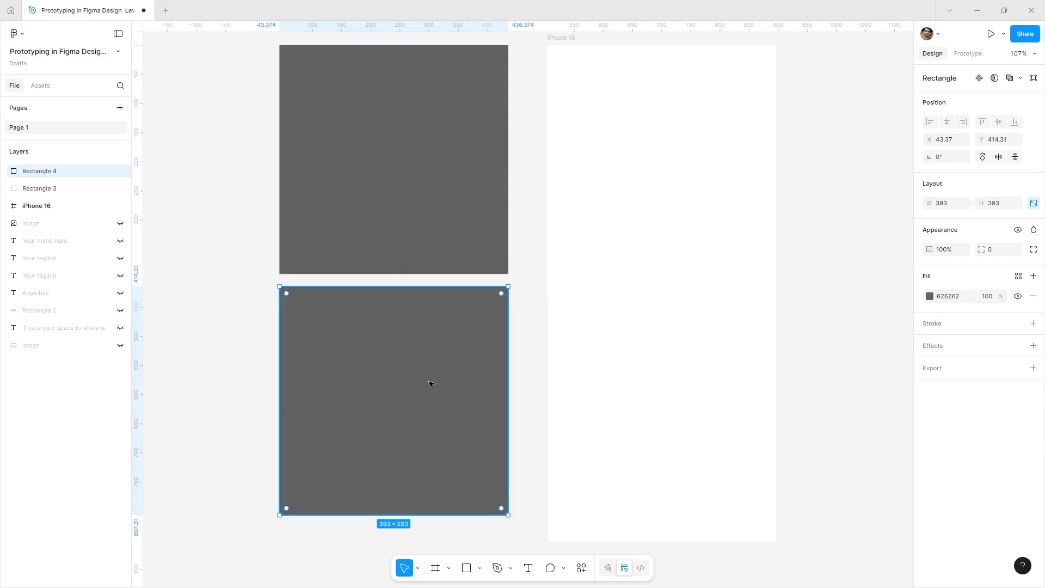
Scale the lower copy to one third (393/3) and duplicate it so the second small square aligns with the large square's right edge.
click(948, 202)
click(948, 203)
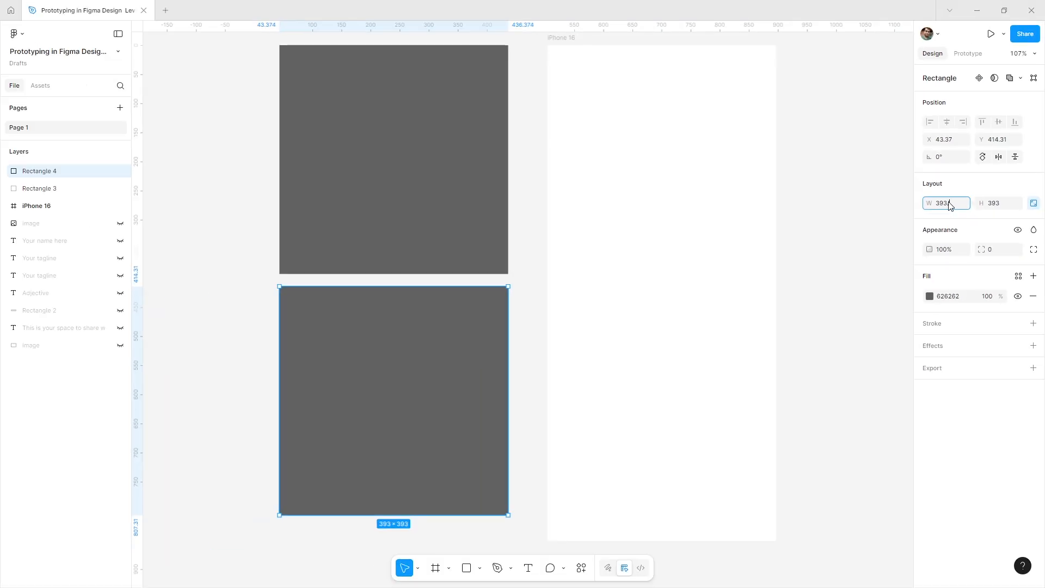
text(/3)
key(Return)
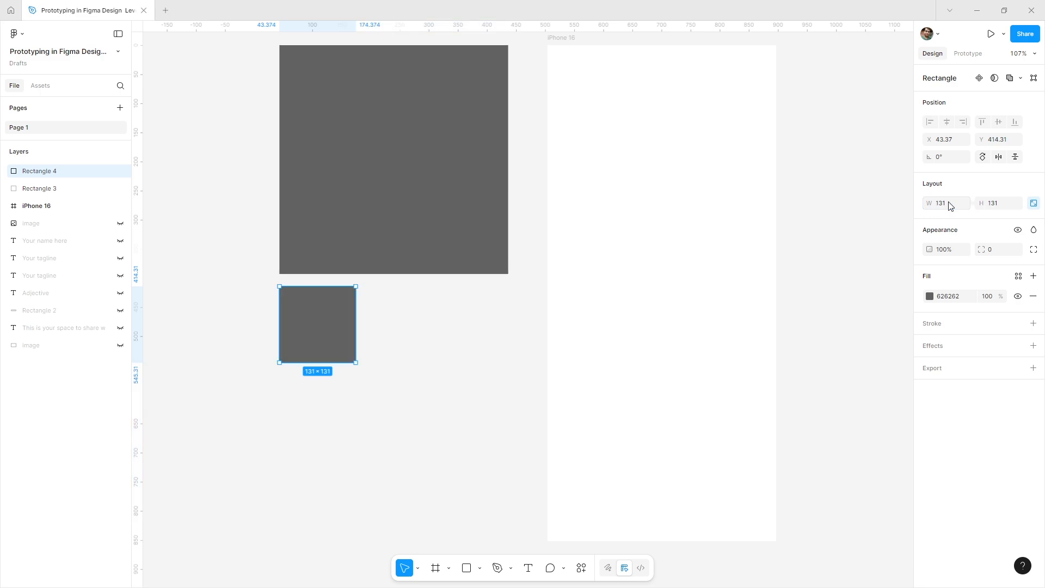
drag(328, 333, 481, 334)
Place two vertical ruler guides through the centres of the two small squares.
click(147, 317)
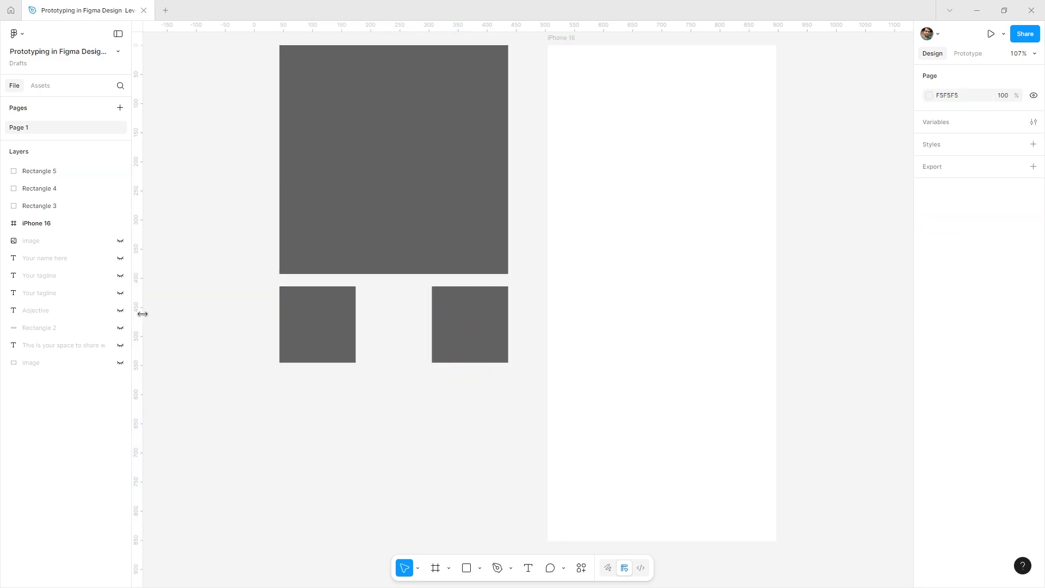
drag(142, 314, 313, 339)
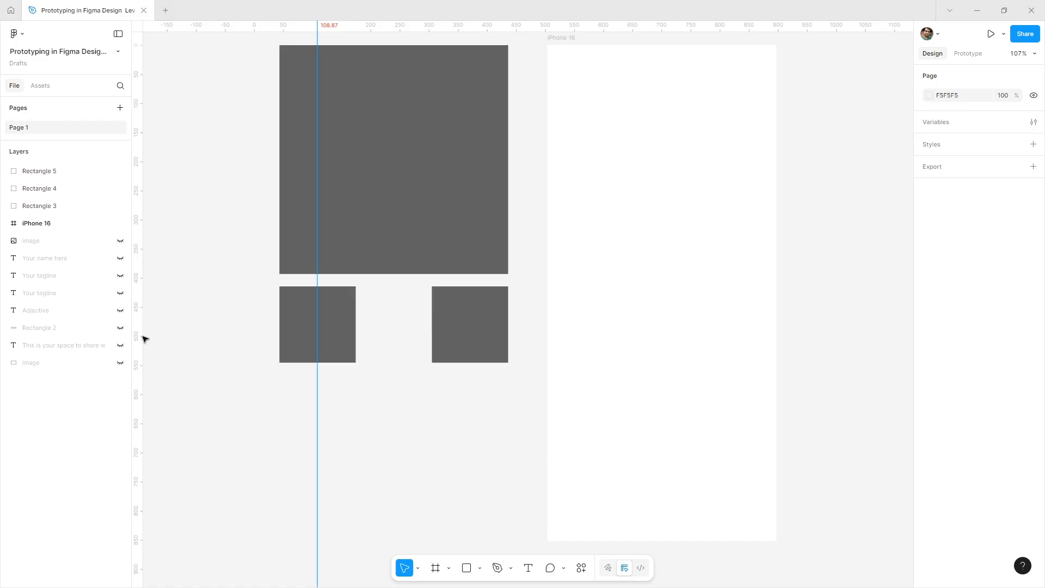
drag(164, 337, 469, 327)
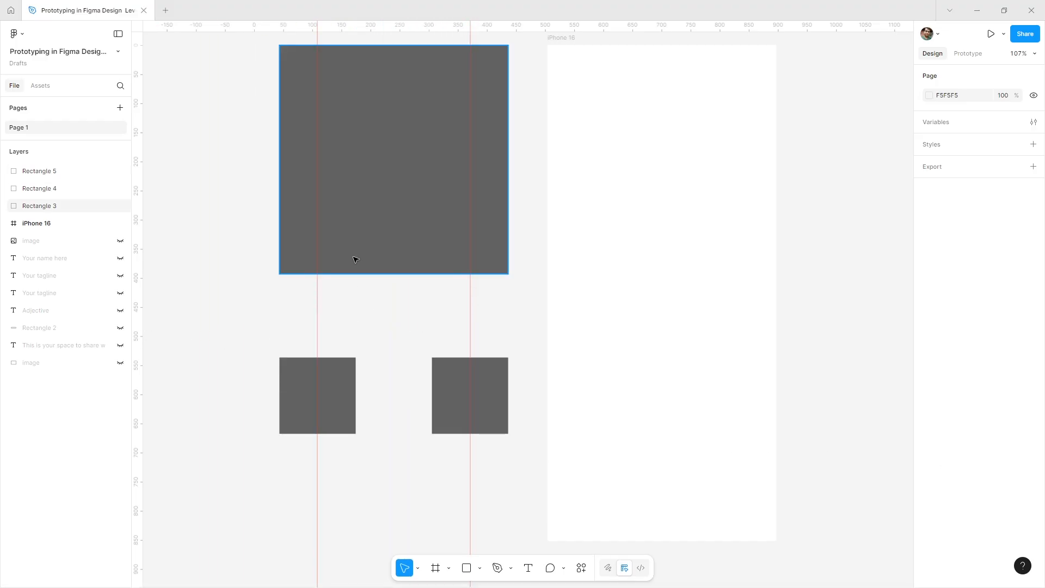
Edit the large square's vector path and add two points on its bottom edge where the guides cross it.
double_click(355, 258)
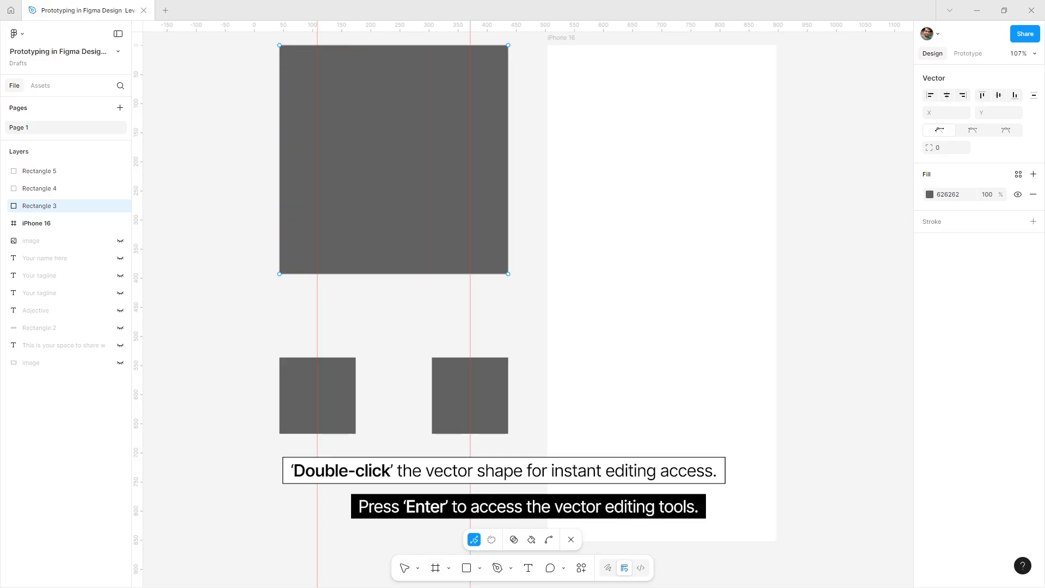
key(p)
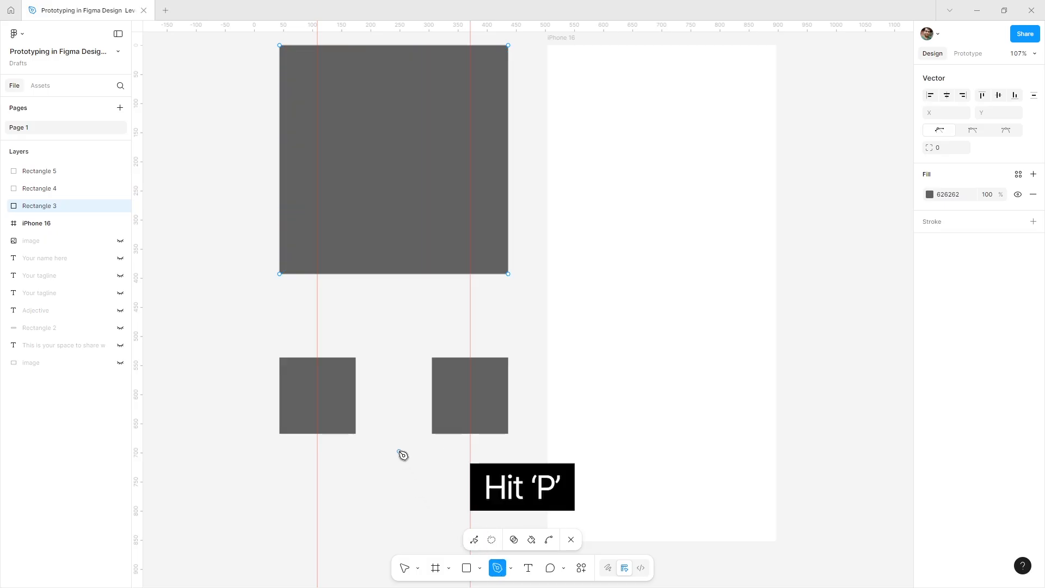
click(317, 274)
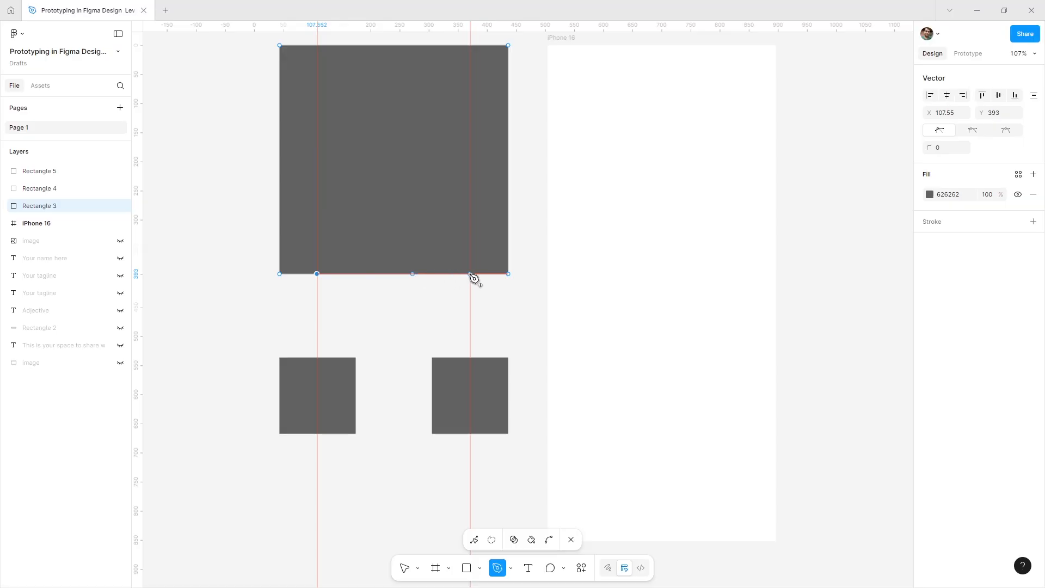
click(470, 274)
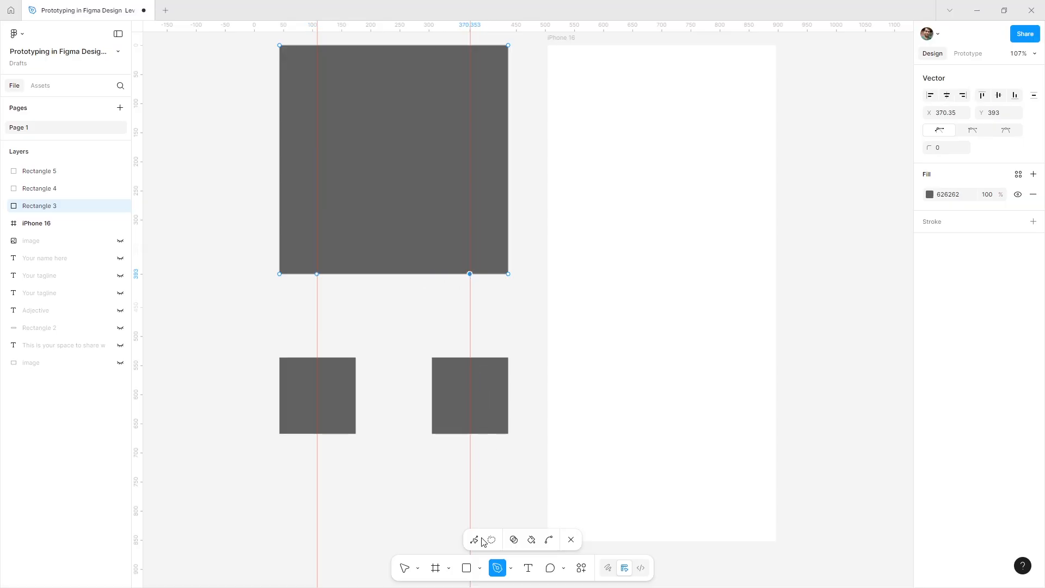
Move the new point on the left guide straight up to Y 329.
key(v)
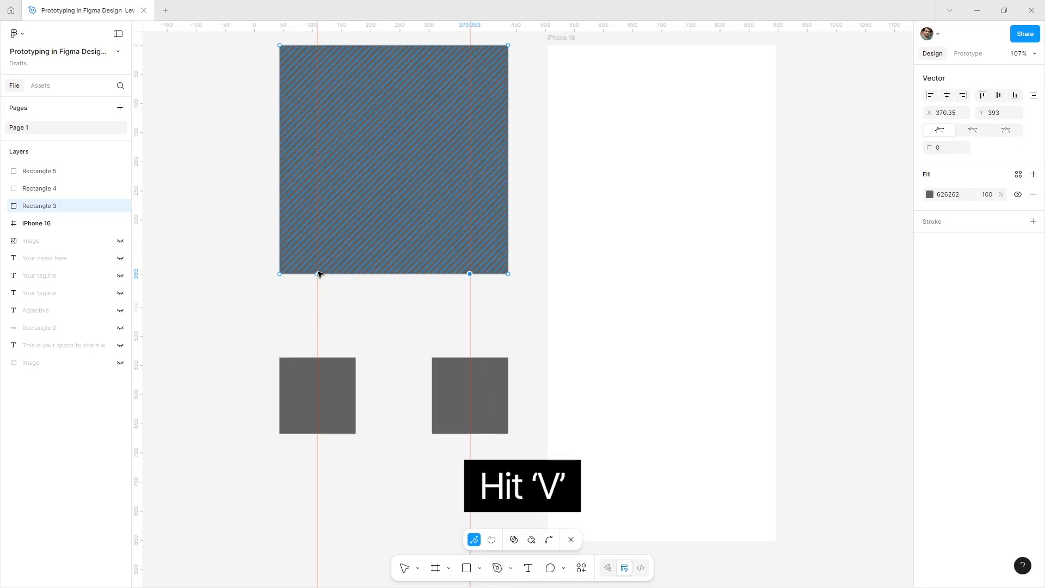
click(317, 274)
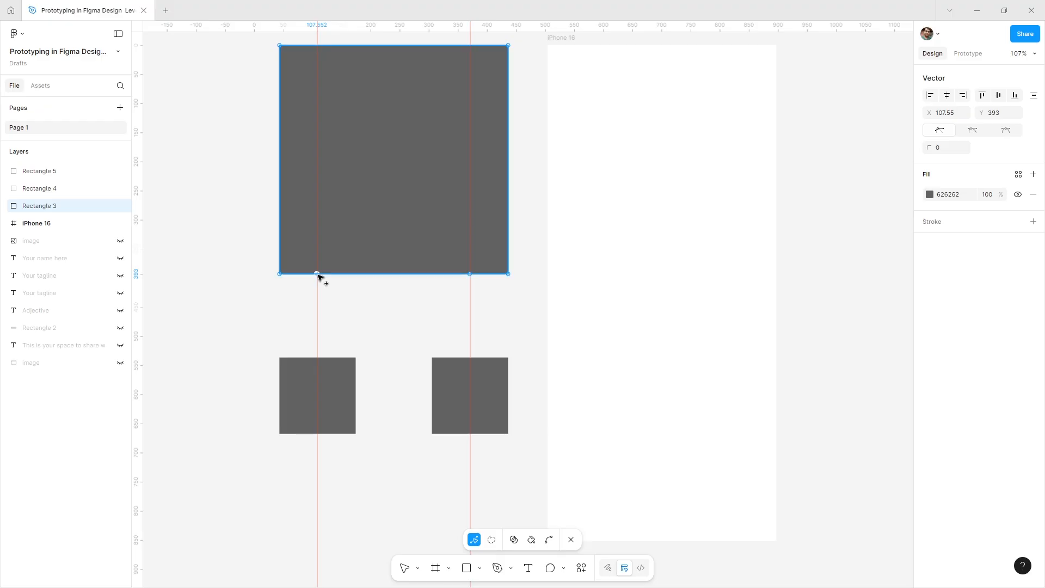
key(shift+Up)
key(shift+Up)
key(shift+Up)
key(Up)
key(Up)
key(shift+Up)
key(shift+Up)
key(shift+Up)
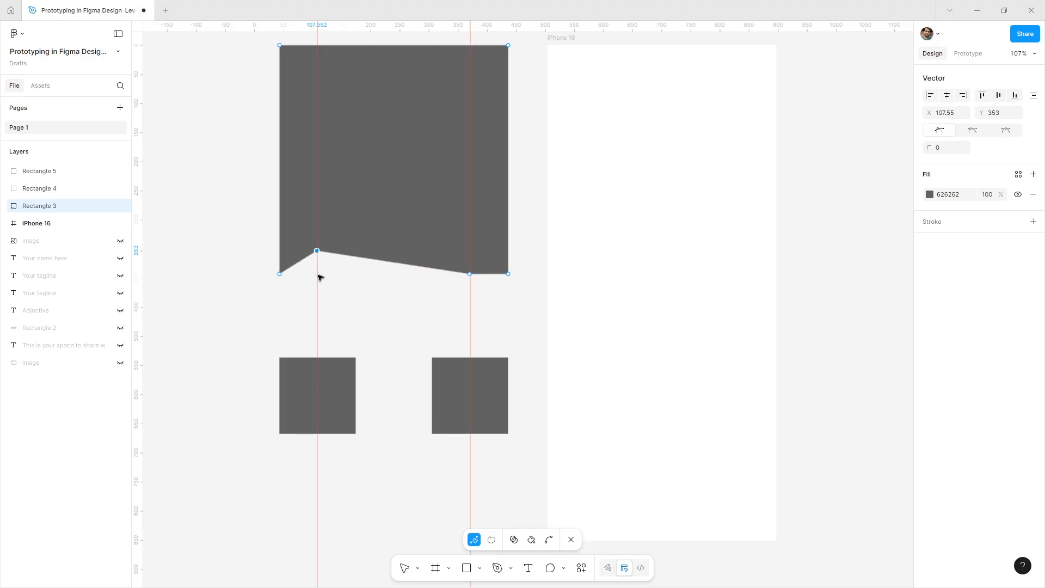
key(Up)
key(Up)
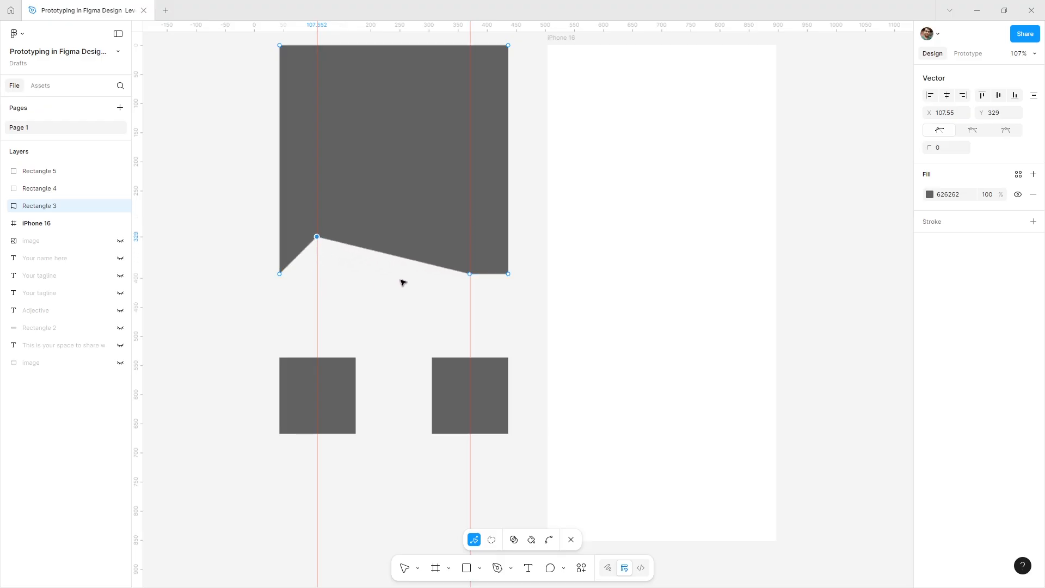
Move the new point on the right guide straight down to Y 457.
click(469, 274)
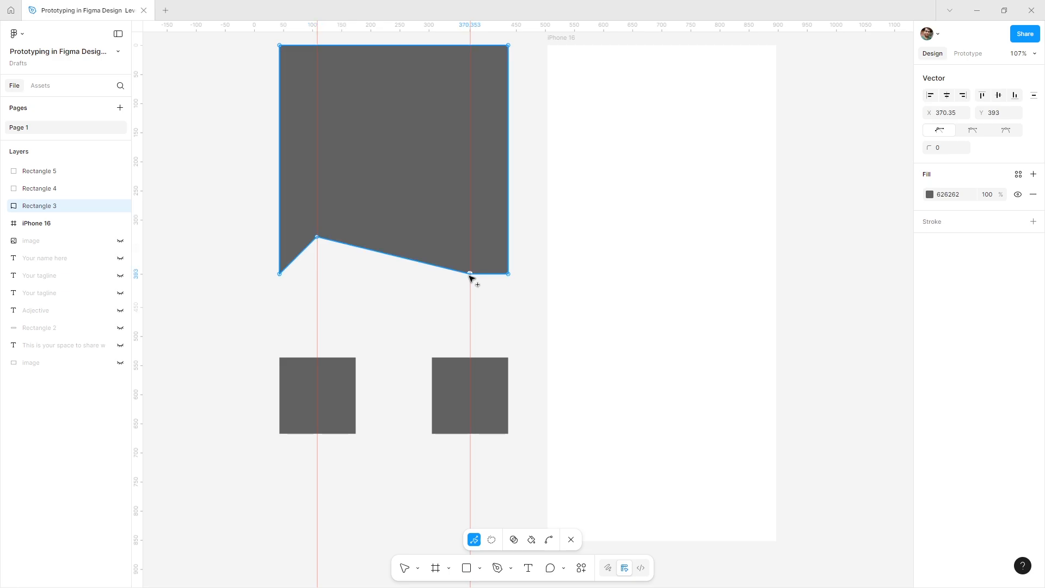
key(shift+Down)
key(shift+Down)
key(shift+Down)
key(Down)
key(Down)
key(shift+Down)
key(shift+Down)
key(shift+Down)
key(Down)
key(Down)
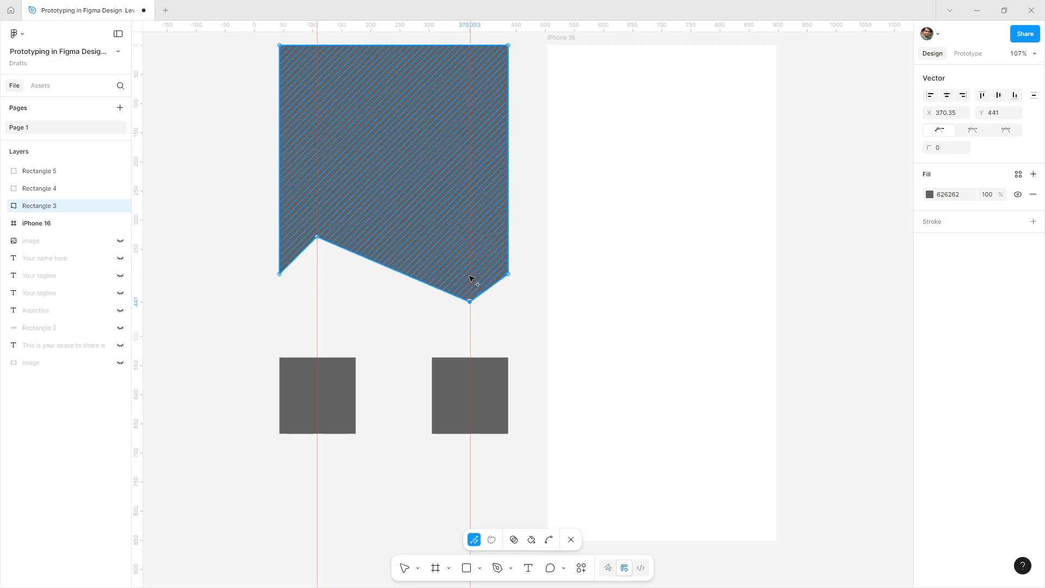
Round both added points with a corner radius of 160 to turn the bottom edge into a wave.
shift+click(316, 237)
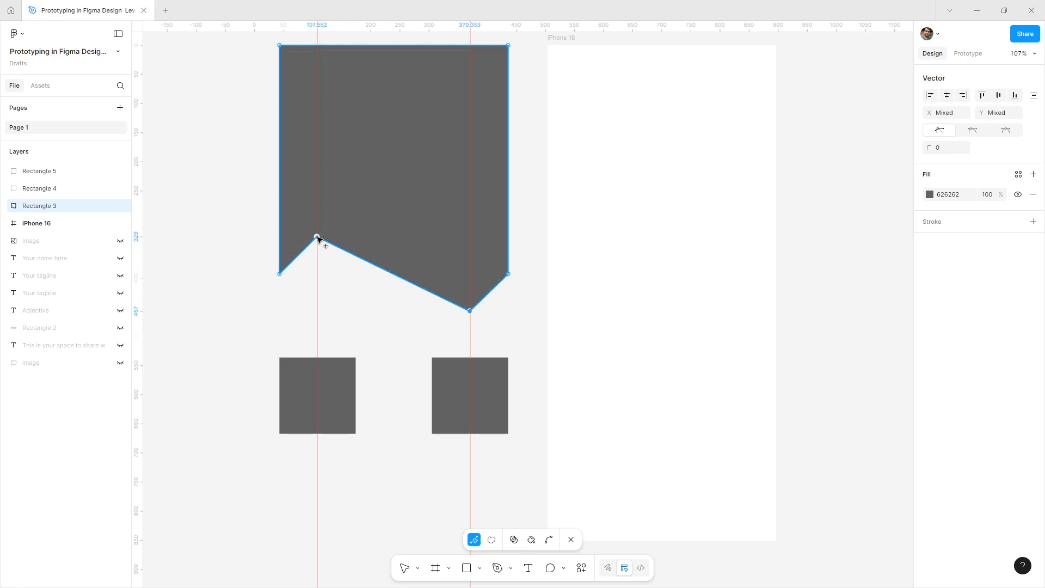
click(942, 150)
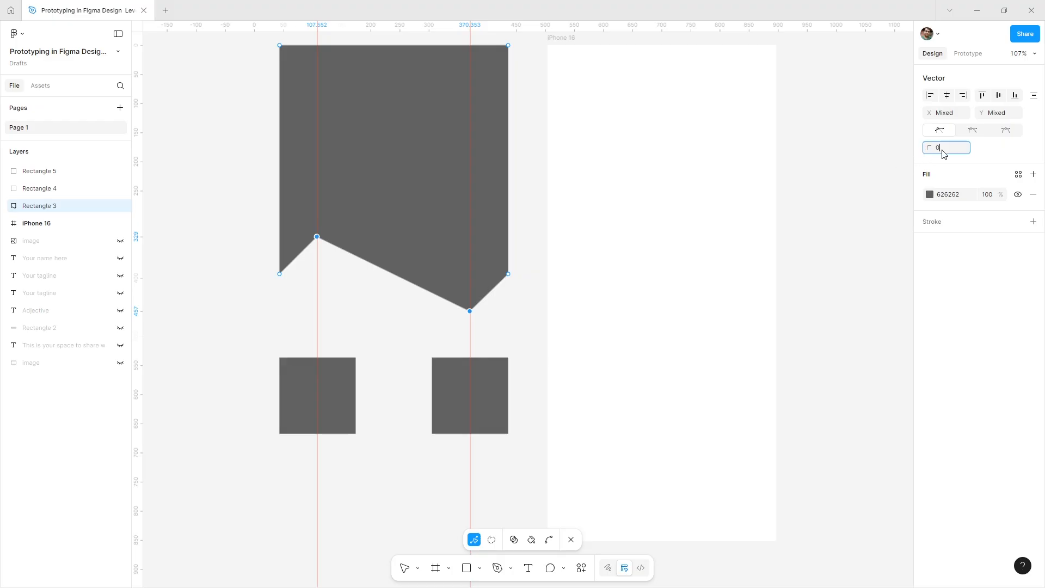
text(16)
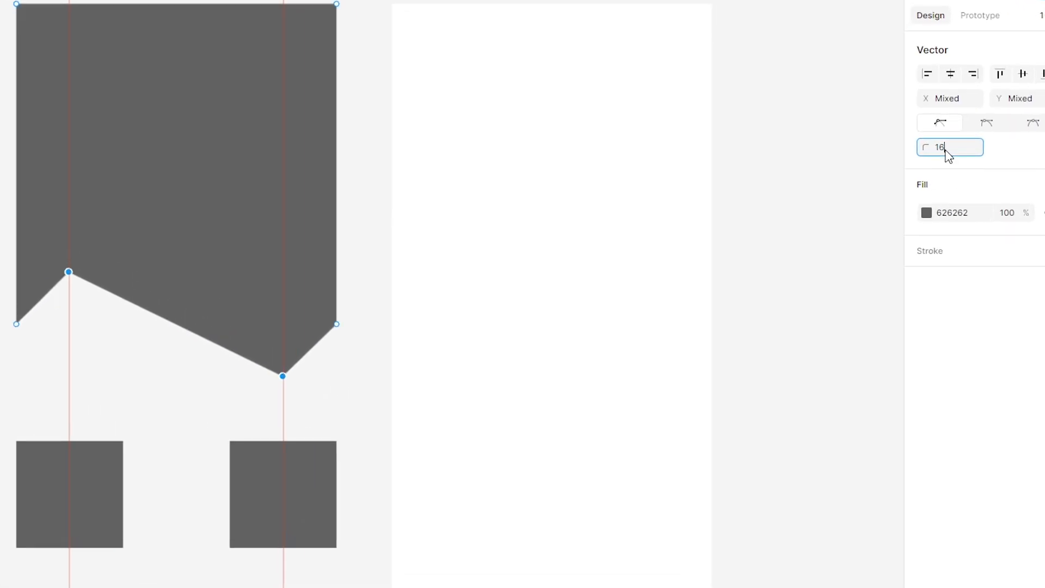
text(0)
key(Return)
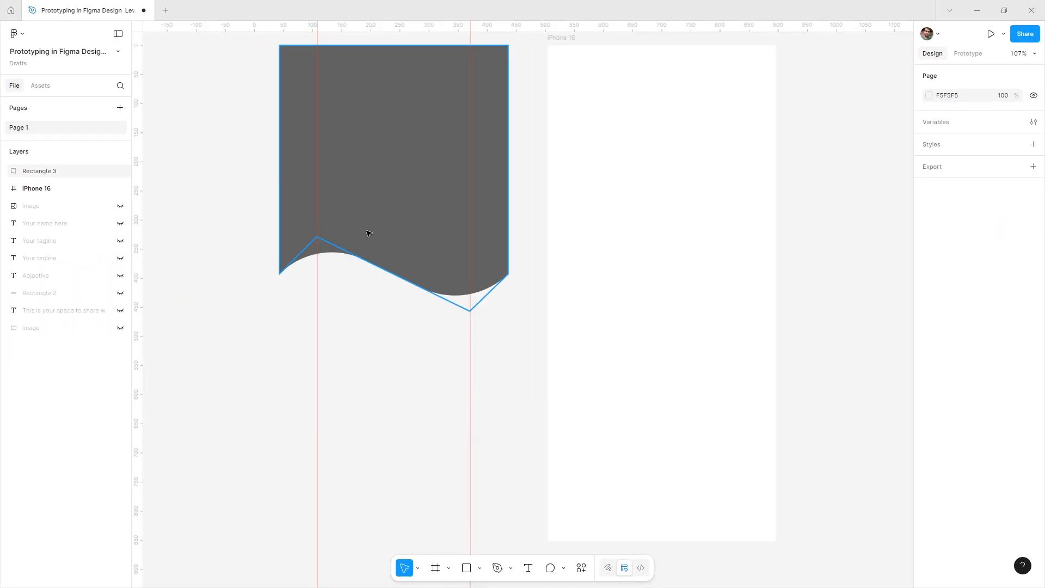
Replace the wave shape's fill with an uploaded photo of a woman with raised arms in a sunlit field.
click(366, 233)
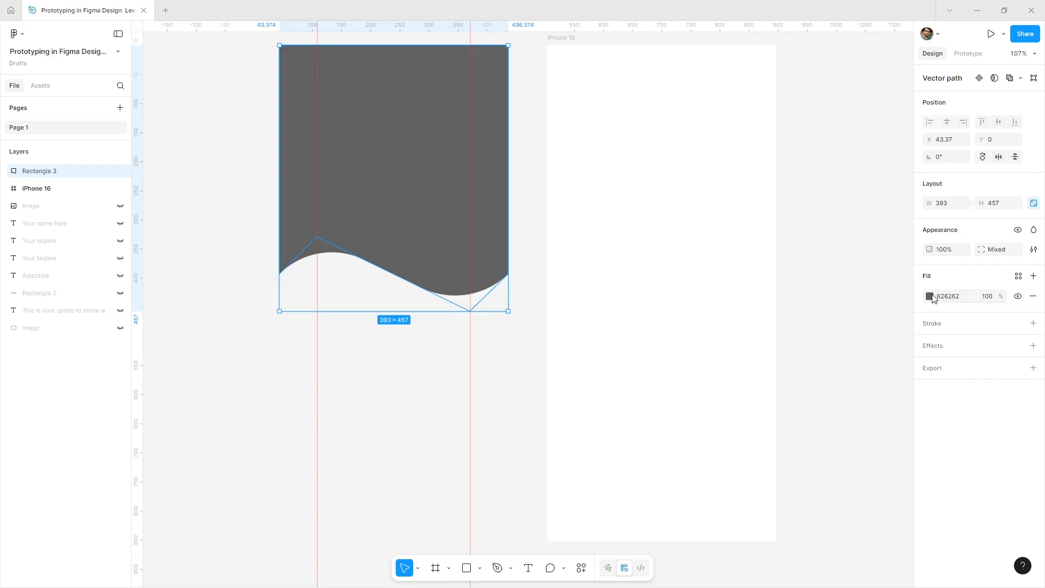
click(933, 298)
click(840, 320)
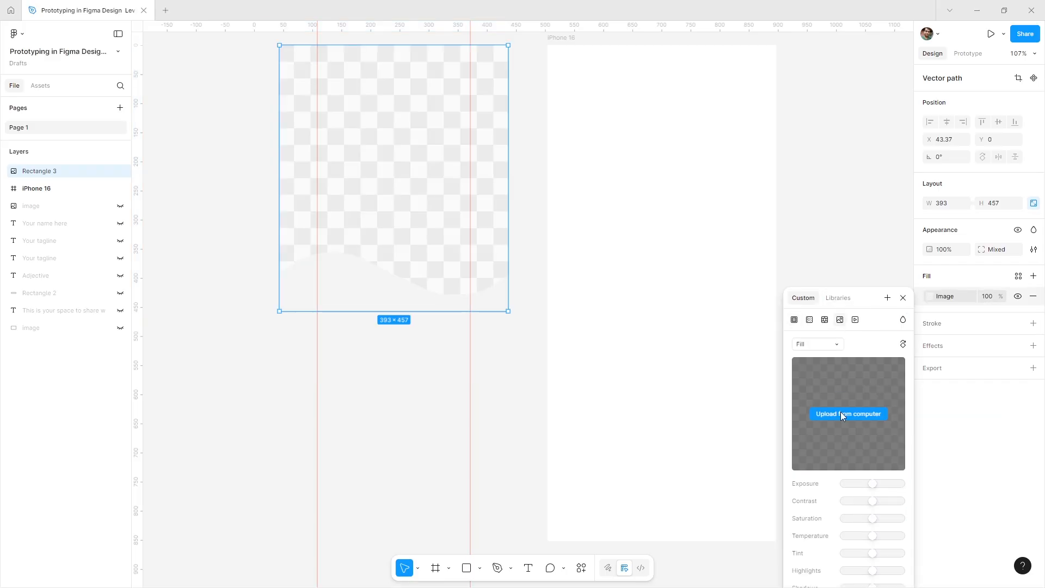
click(841, 412)
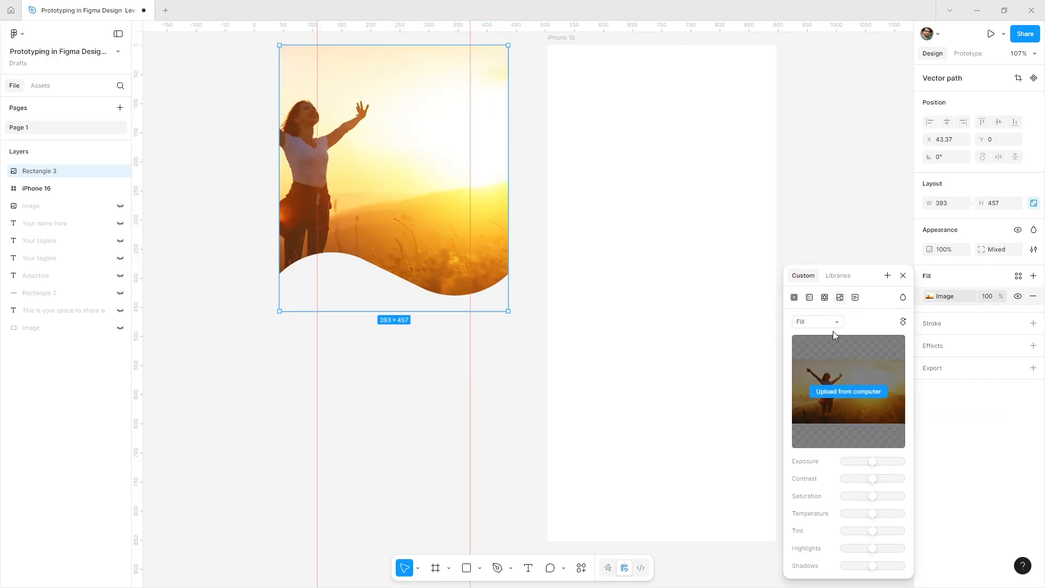
Set the image fill to Crop, enlarge the photo slightly and nudge it up so the woman is centred in the wave shape.
click(823, 323)
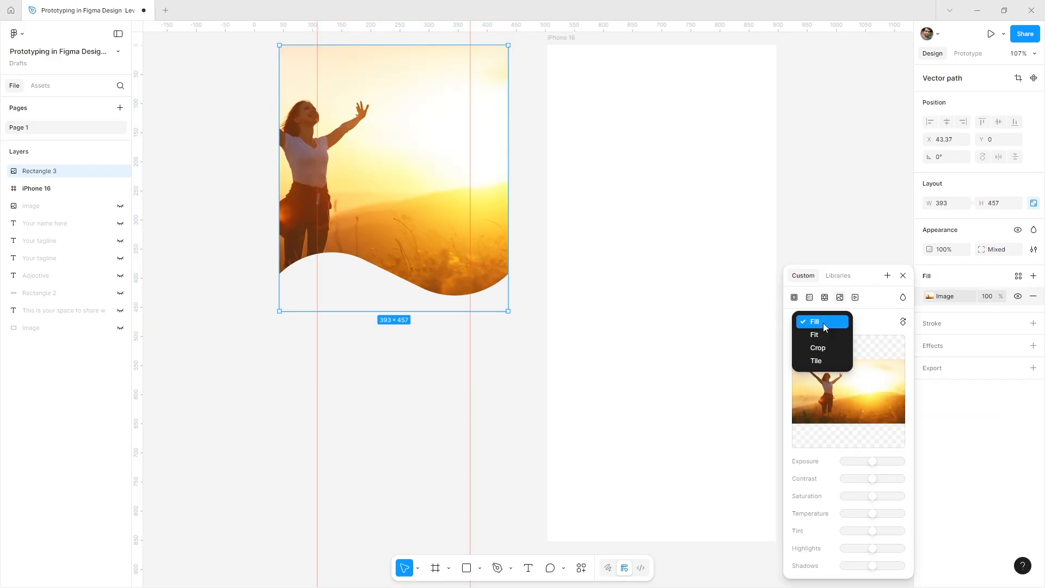
click(825, 348)
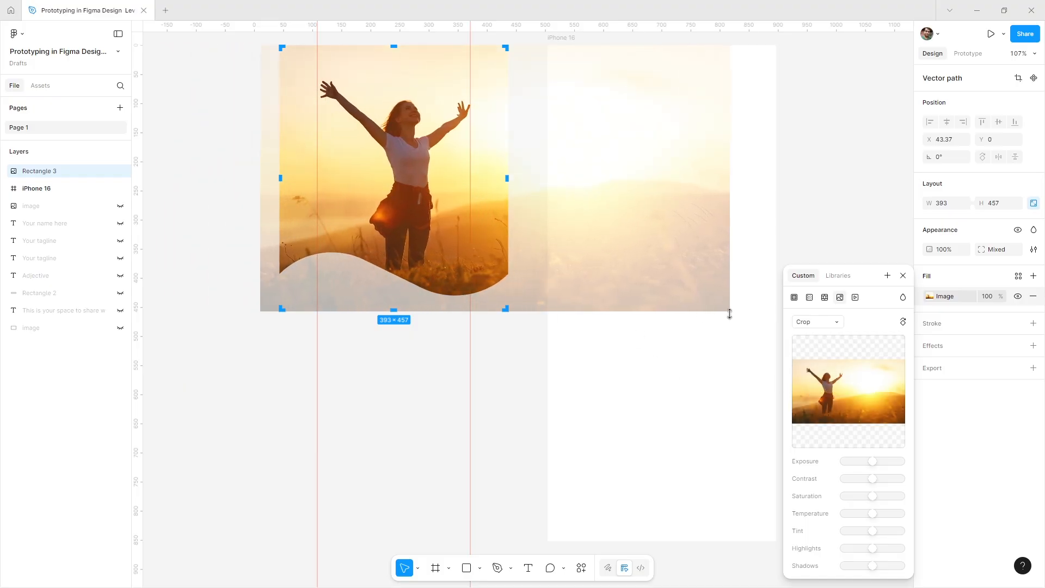
drag(731, 313, 738, 321)
key(shift+Up)
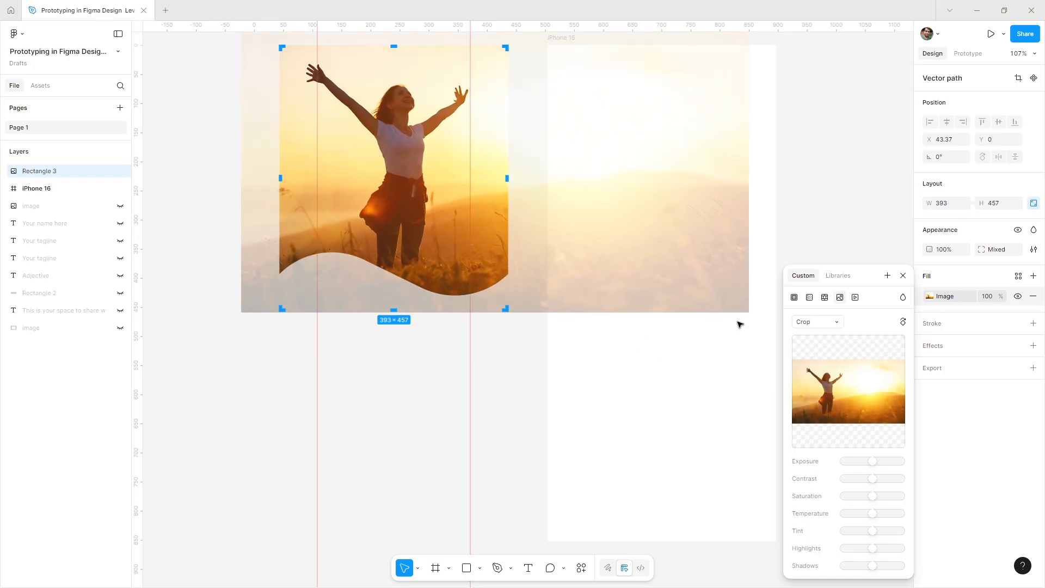
key(Up)
key(Up)
key(Up)
key(Up)
key(Return)
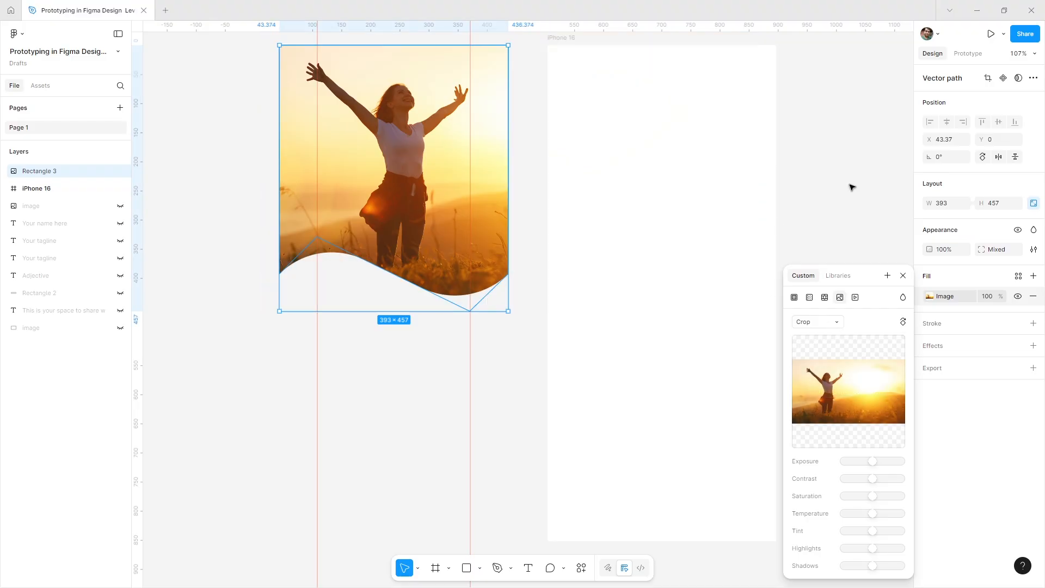
click(852, 187)
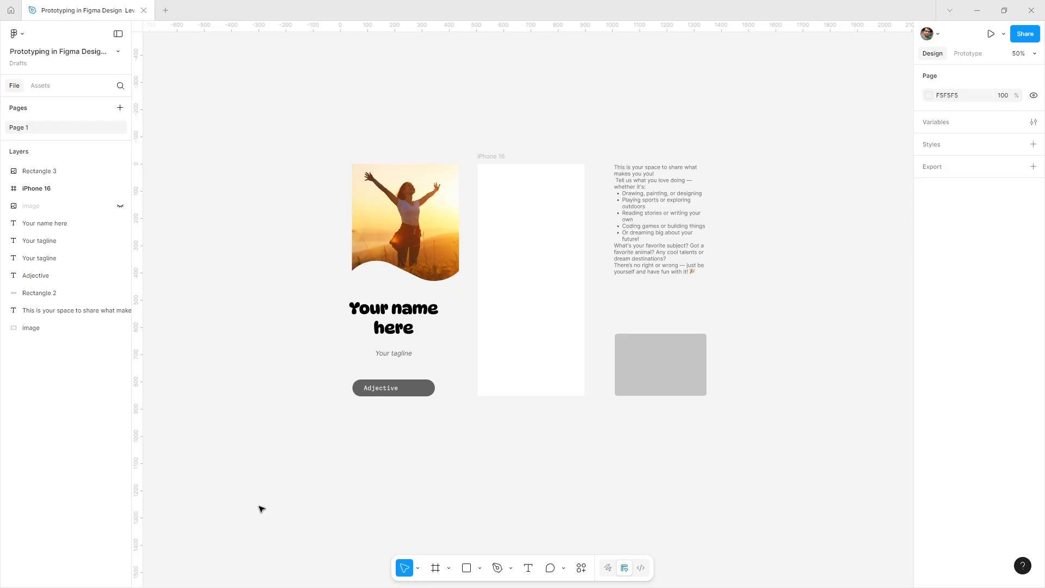
key(shift+2)
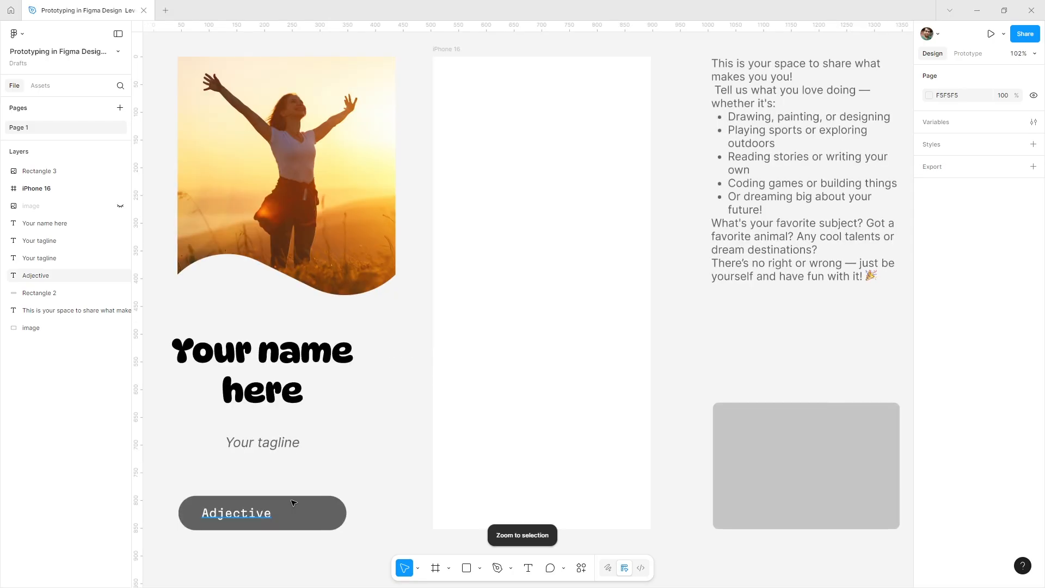
Move the wave-shaped photo into the iPhone 16 frame and align it to the frame's horizontal centre and top edge.
drag(277, 184, 536, 220)
click(947, 122)
click(982, 122)
Move the name, tagline and Adjective pill into the frame below the photo, centring the pill's text horizontally on its shape.
drag(228, 310, 279, 457)
drag(259, 369, 538, 380)
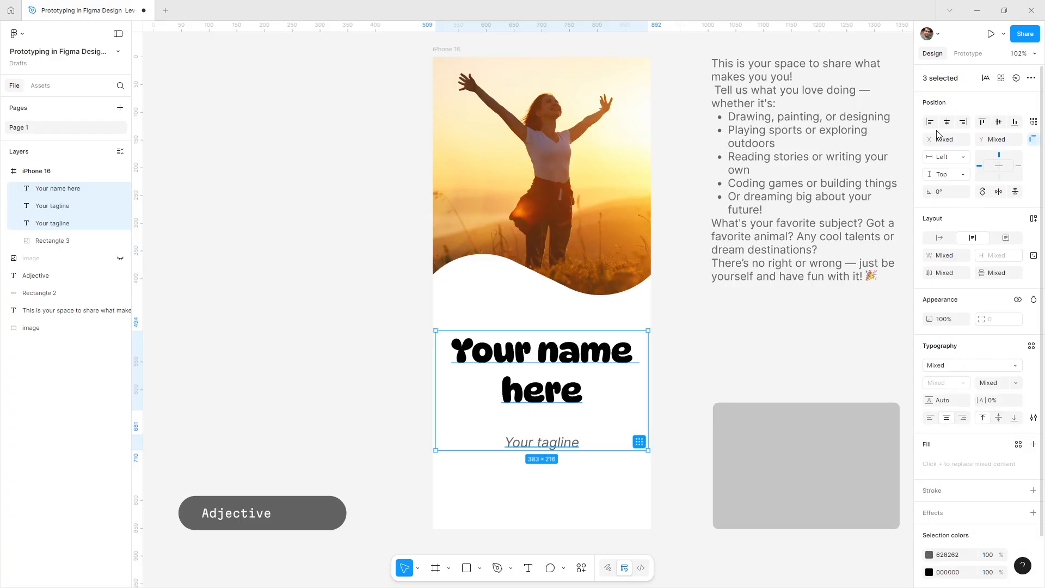
click(315, 292)
drag(211, 469, 543, 487)
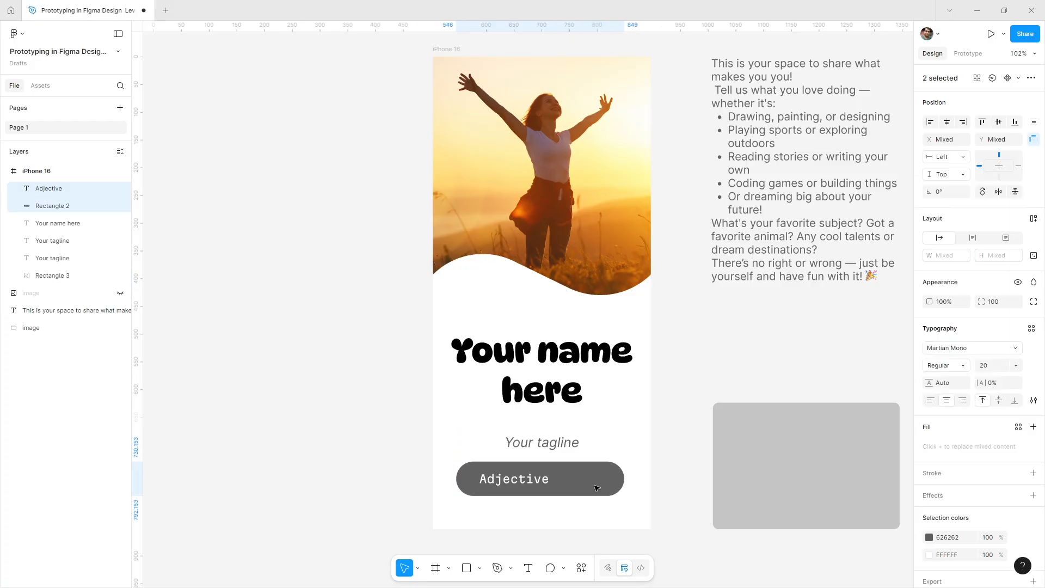
click(947, 121)
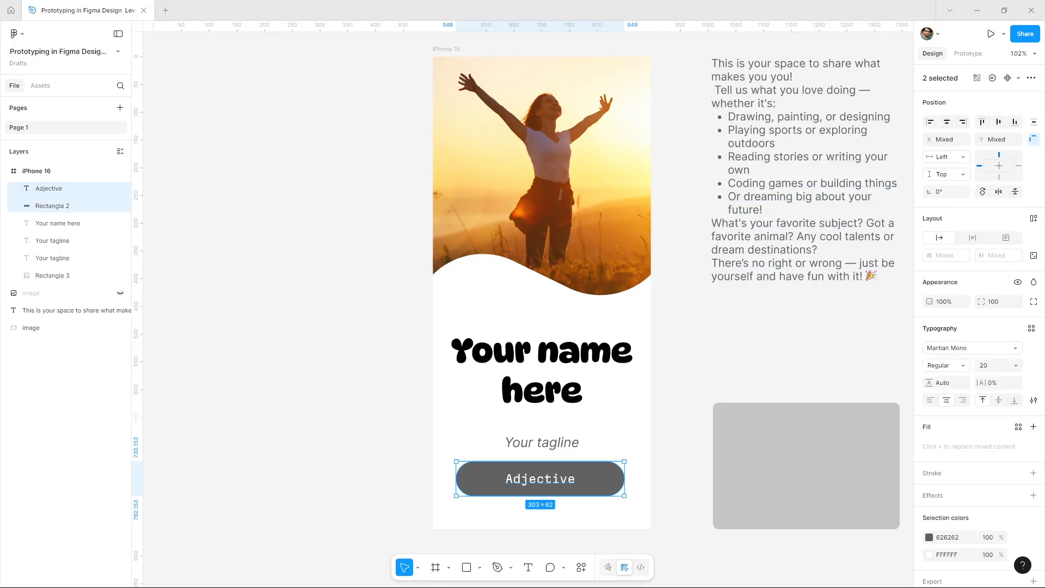
Group the Adjective text with its pill shape and rename the group Adjective.
right_click(486, 479)
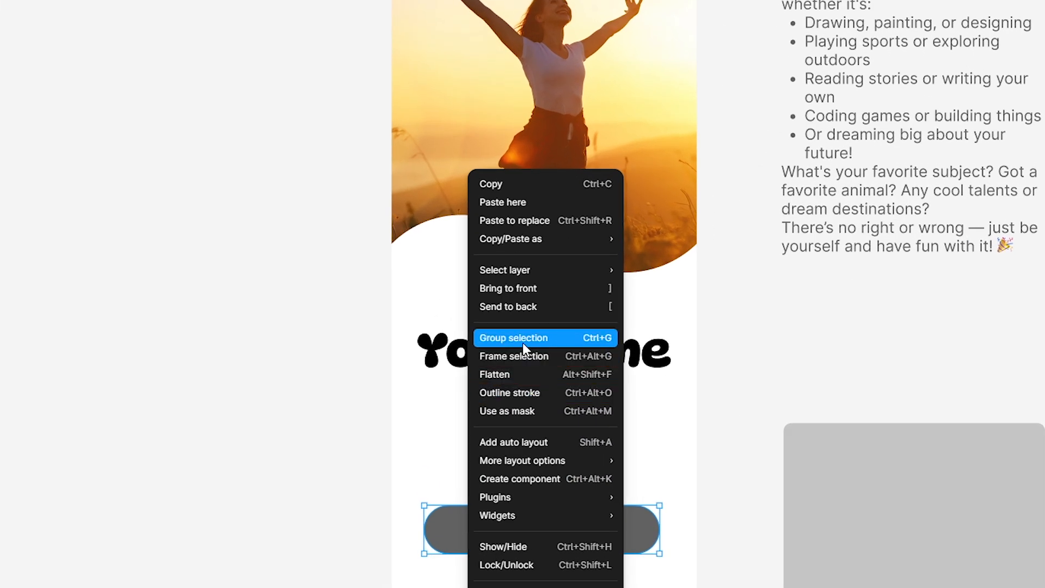
click(523, 342)
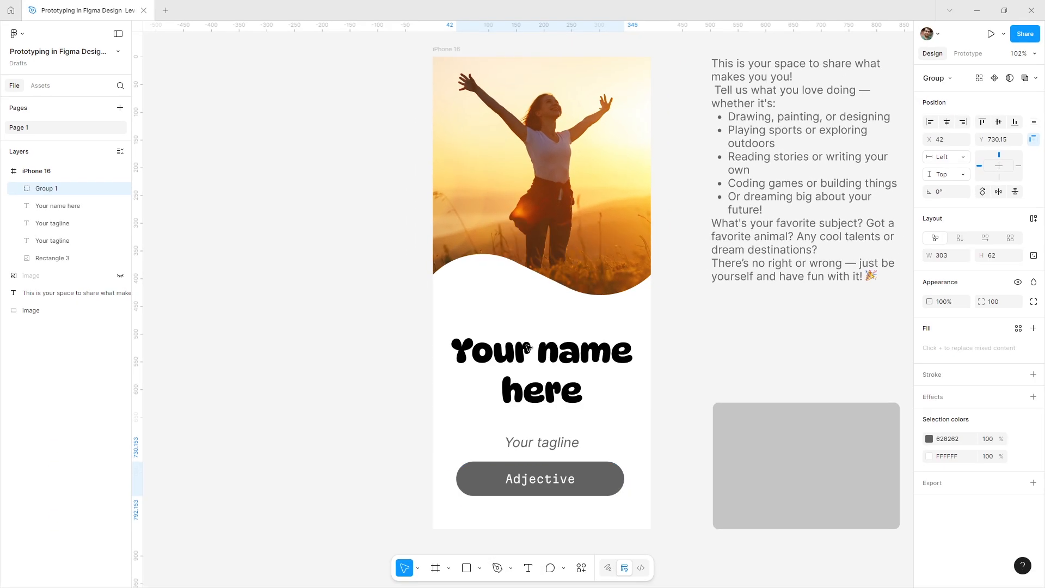
click(346, 453)
click(452, 540)
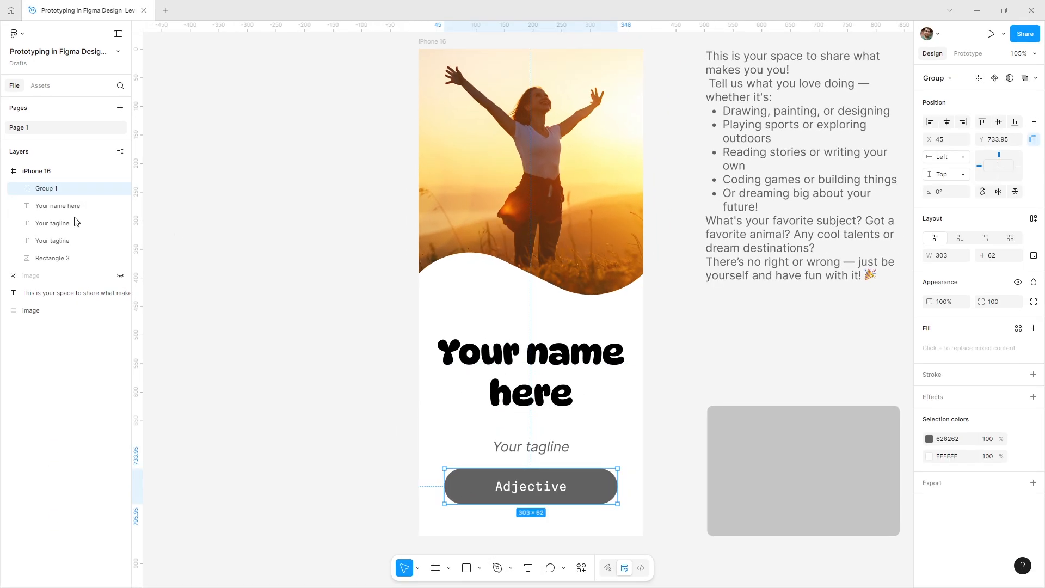
double_click(46, 191)
text(Adjective)
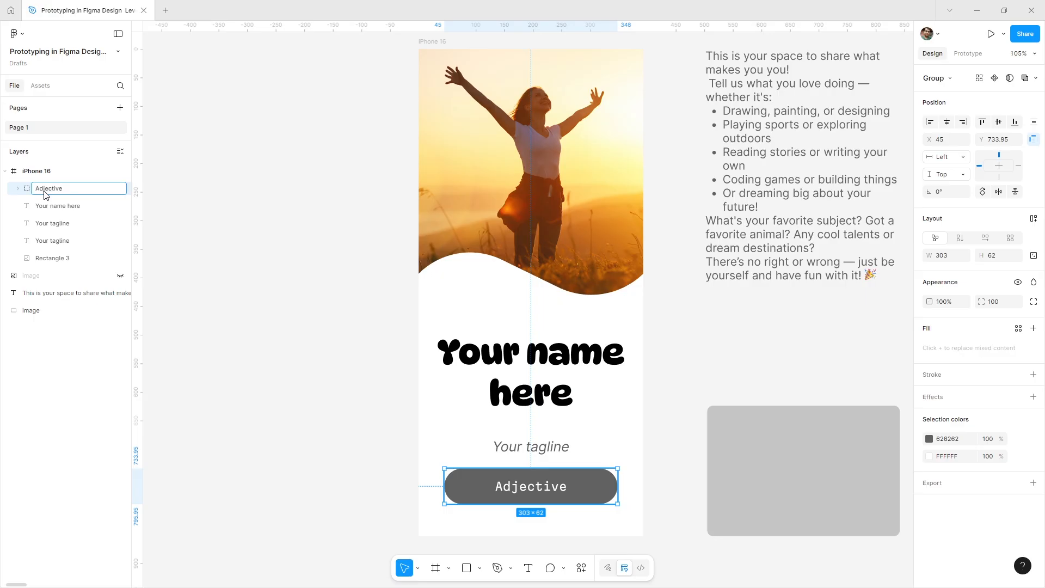
key(Return)
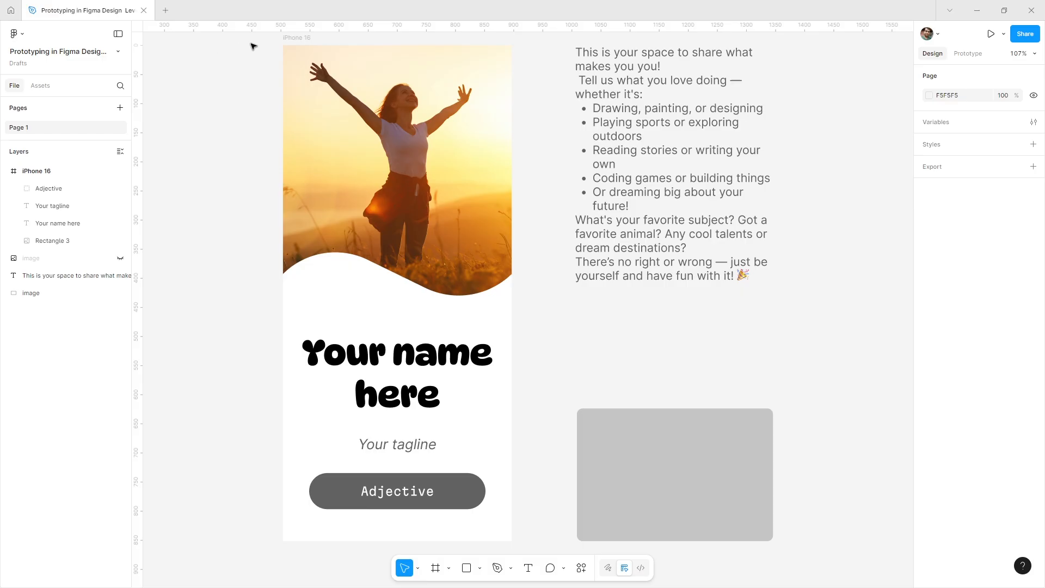
Add auto layout to the iPhone 16 frame and set its vertical gap to 20.
click(299, 39)
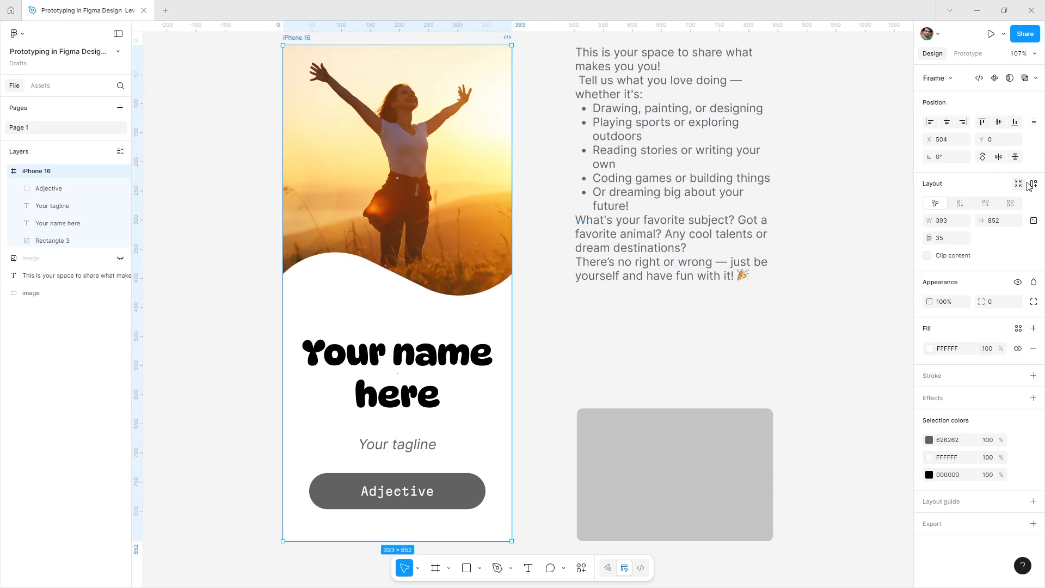
key(shift+a)
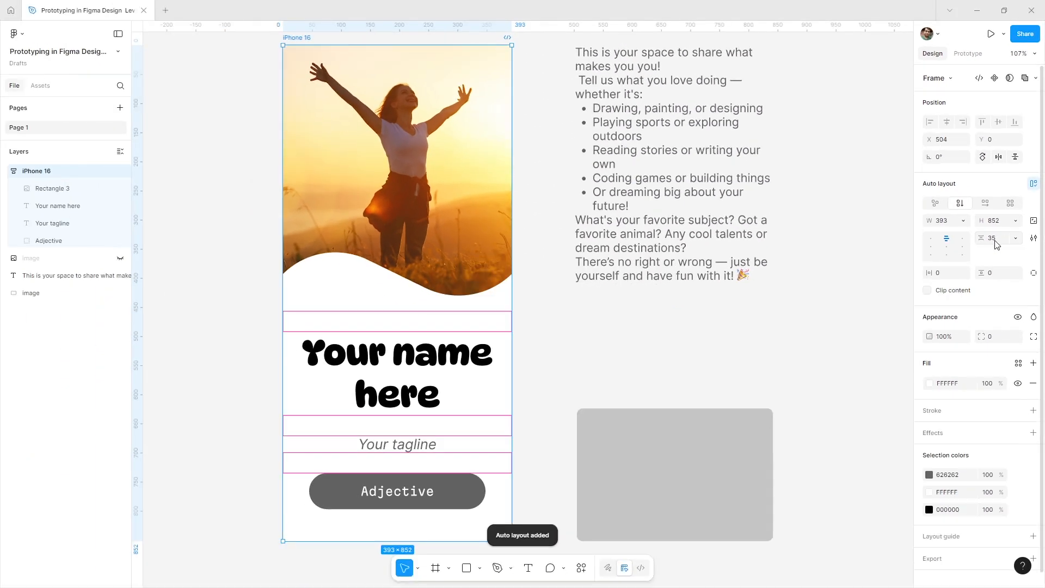
click(995, 243)
text(20)
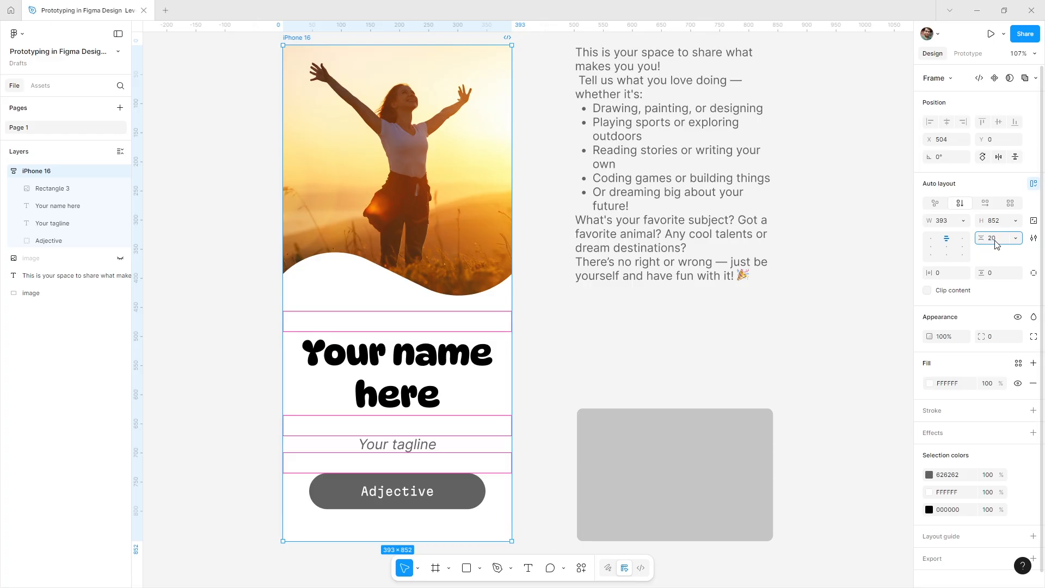
key(Return)
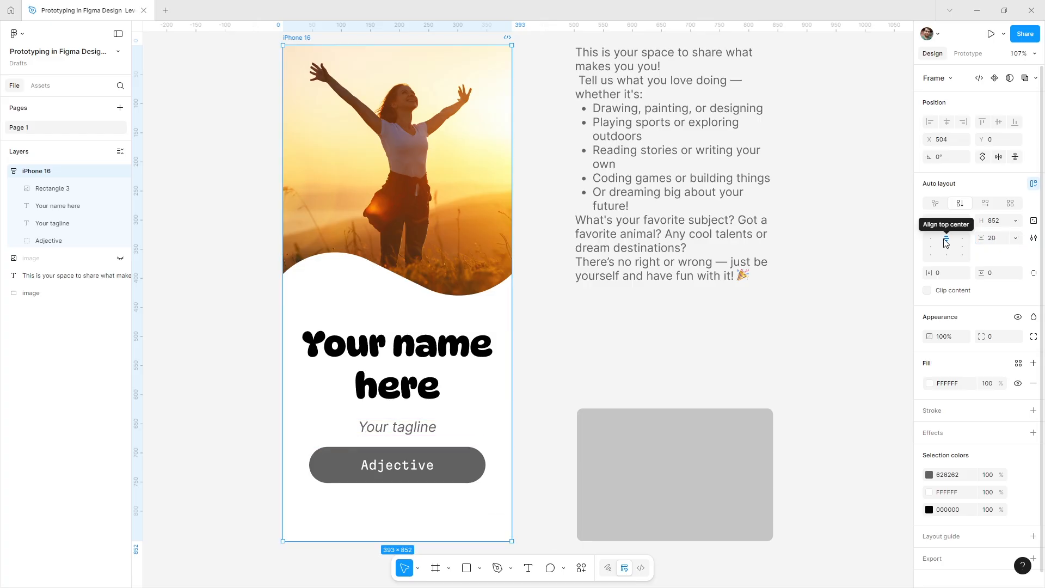
Set the iPhone 16 frame's height to Hug contents and its bottom padding to 32.
click(1015, 220)
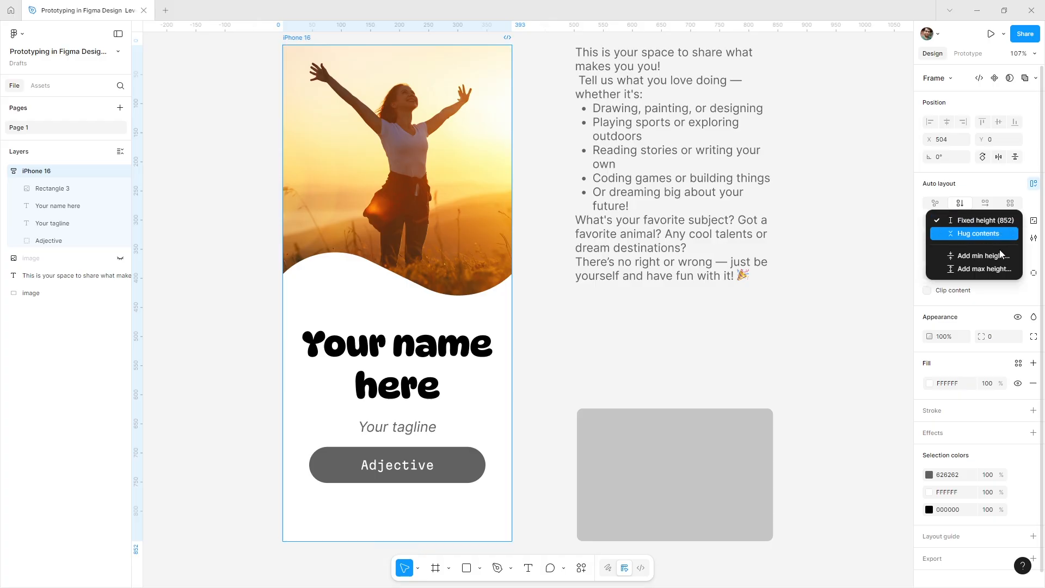
click(999, 234)
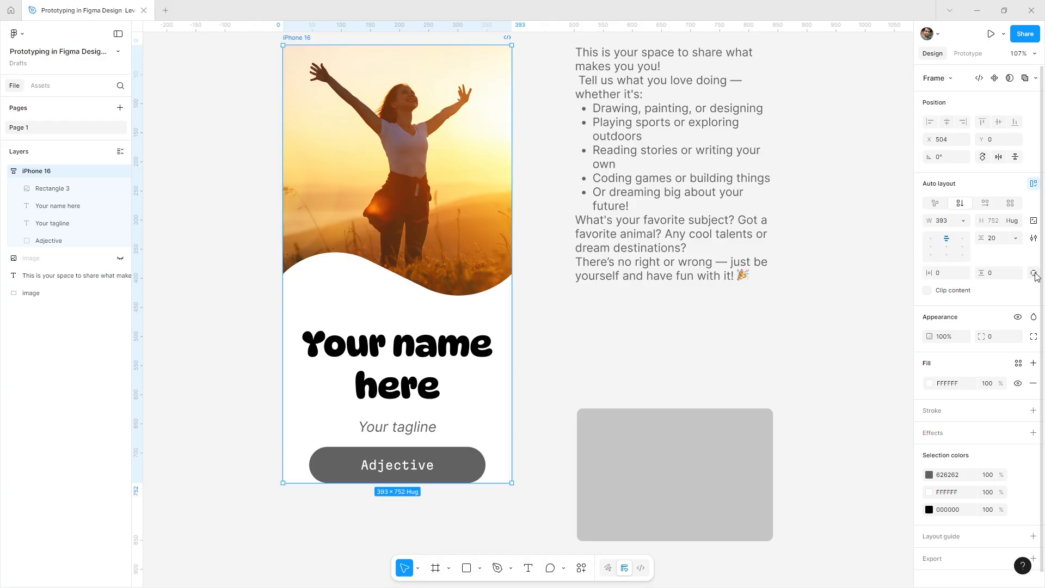
click(1000, 288)
text(32)
key(Return)
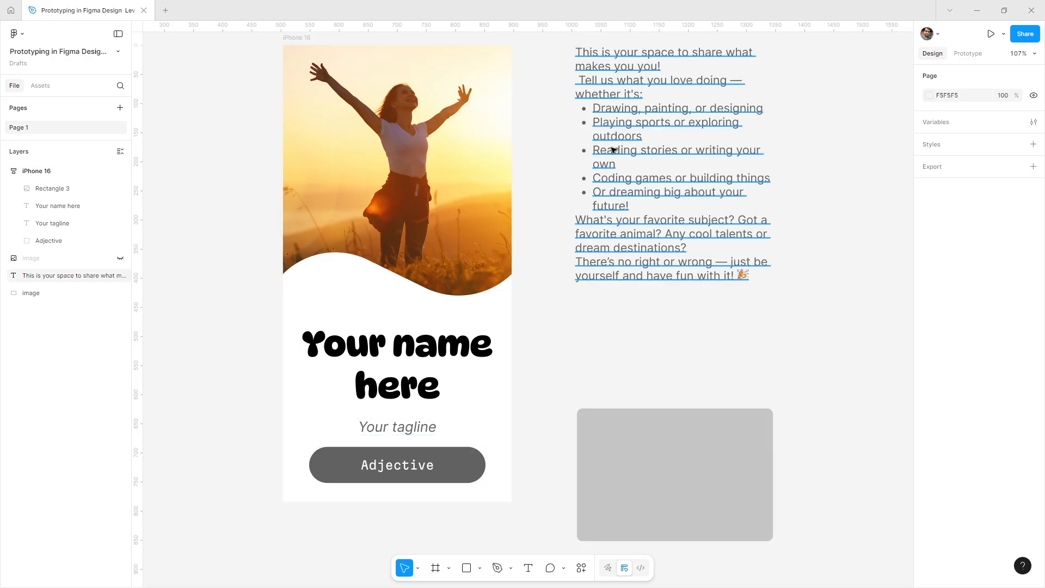
Move the description text and the grey image rectangle into the iPhone 16 frame, stacked below the Adjective pill.
click(675, 153)
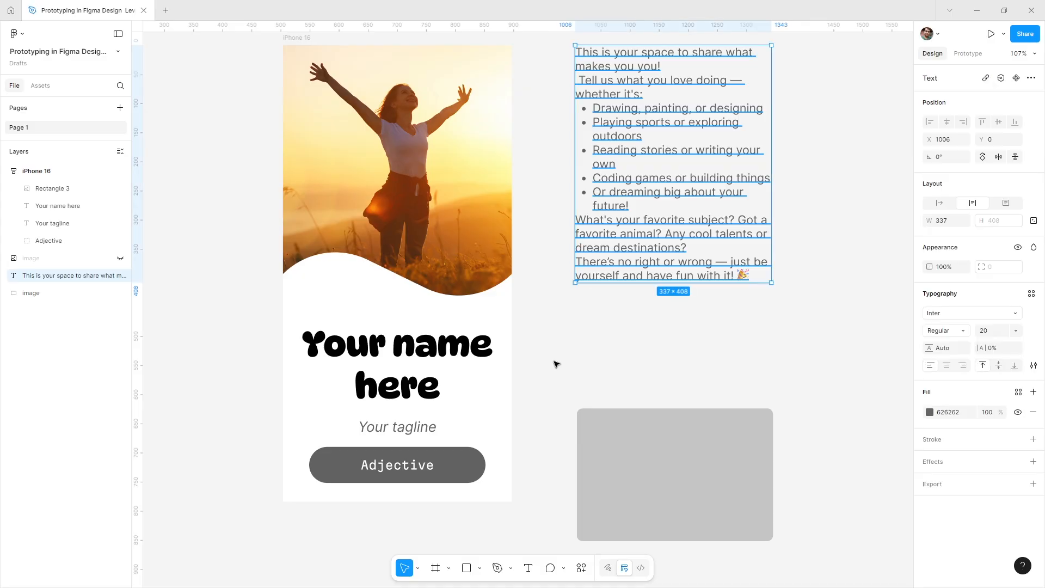
drag(675, 152, 398, 479)
click(580, 361)
key(shift+1)
drag(595, 348, 458, 532)
click(605, 425)
key(shift+1)
Duplicate the Adjective pill twice to make a stack of three above the description.
click(547, 299)
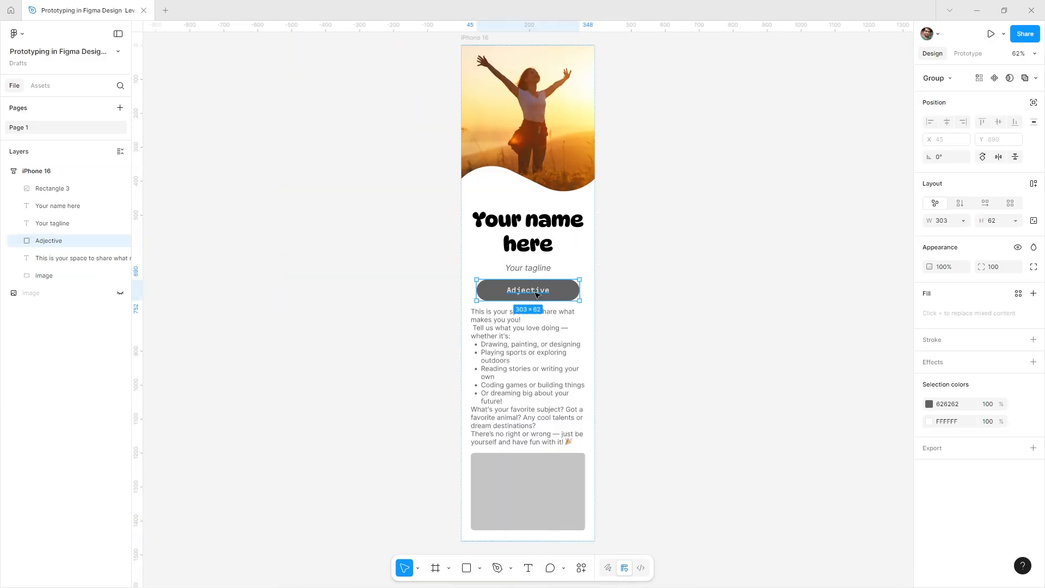
key(ctrl+d)
key(ctrl+d)
click(659, 318)
key(shift+1)
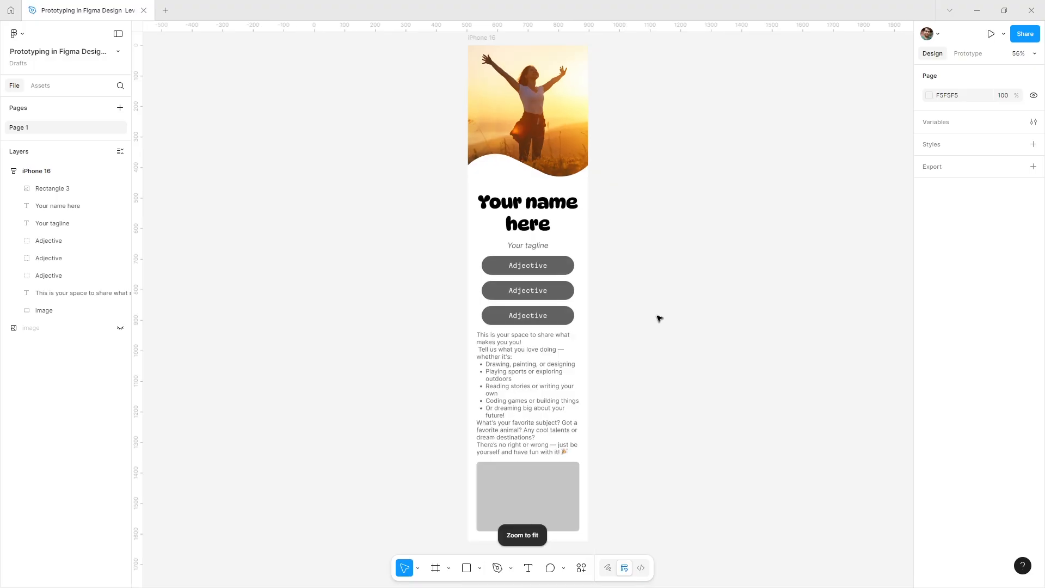
Replace the heading with the person's first name and the tagline with "Designing delightful experiences".
double_click(524, 212)
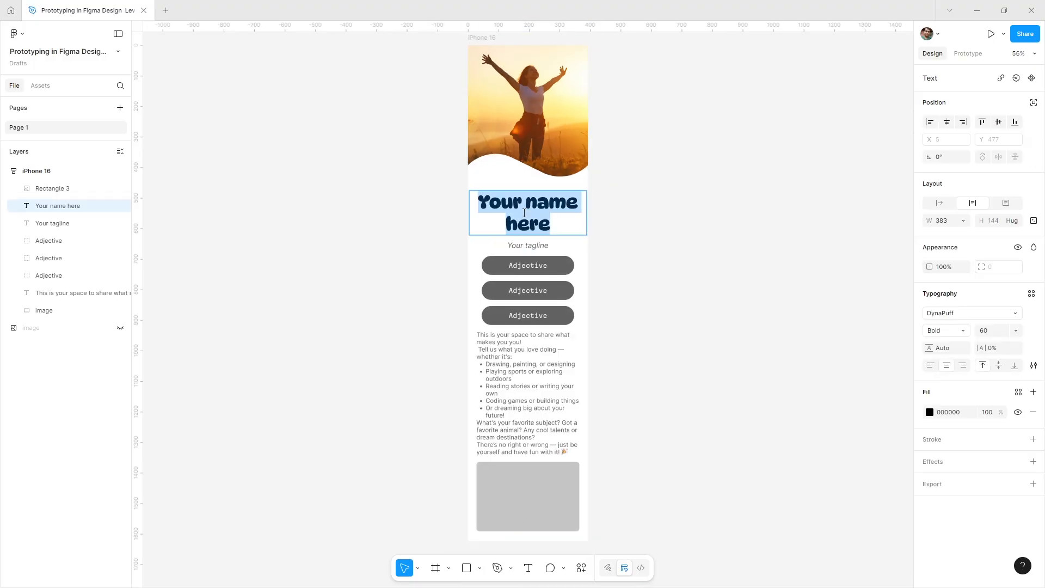
text(Emma)
double_click(540, 223)
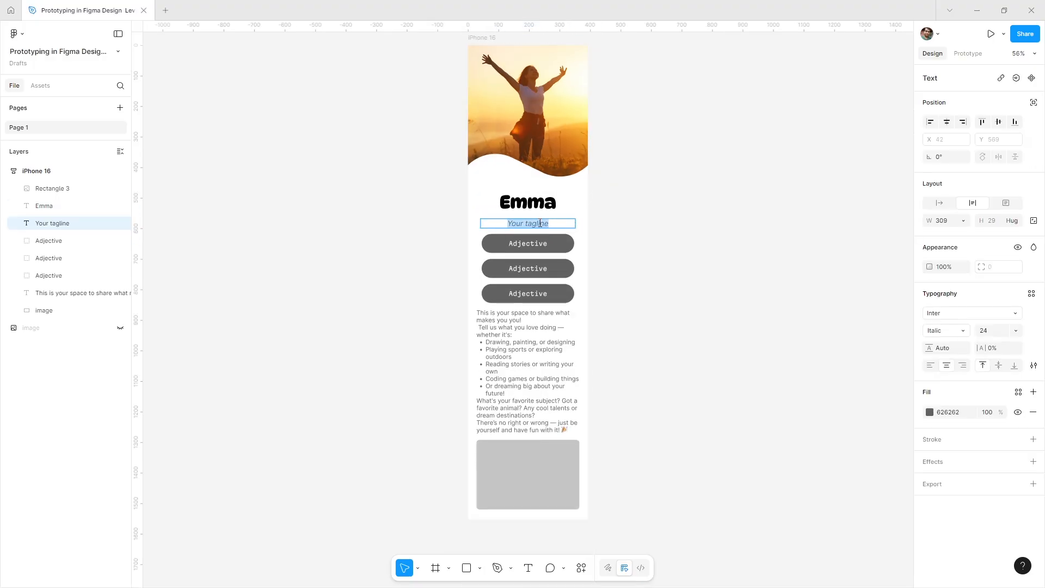
text(Designing delightful experiences)
Relabel the three Adjective pills from top to bottom as Bold, Sleek and Vibrant.
double_click(528, 252)
text(Bold)
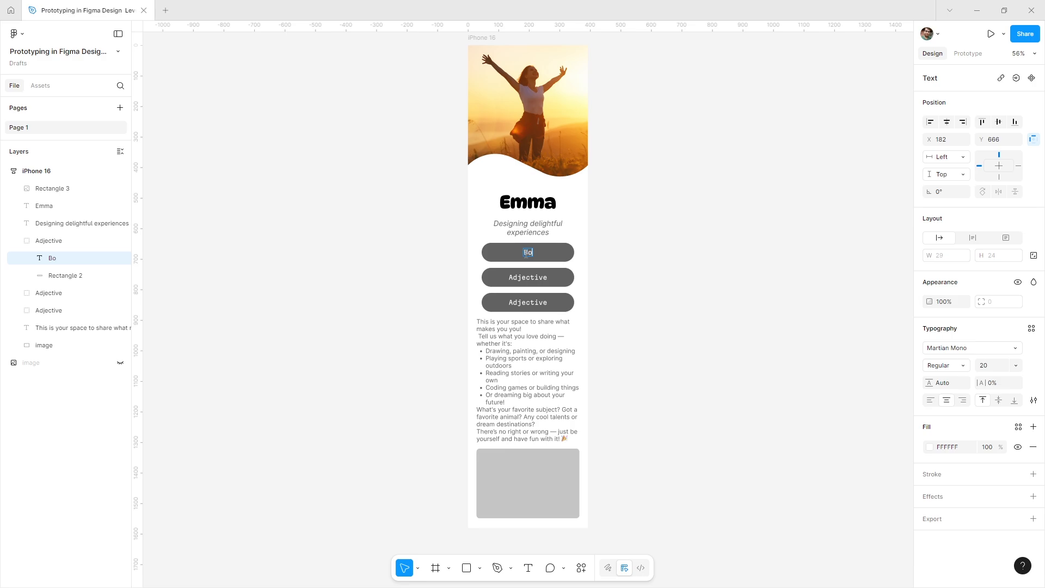
double_click(525, 277)
text(Slee)
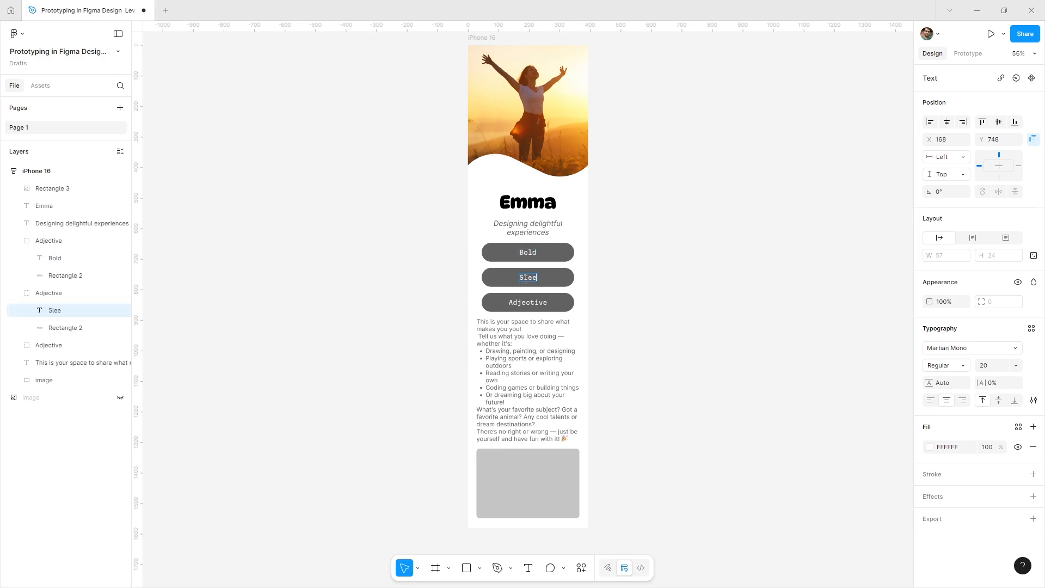
text(k)
double_click(532, 303)
text(V)
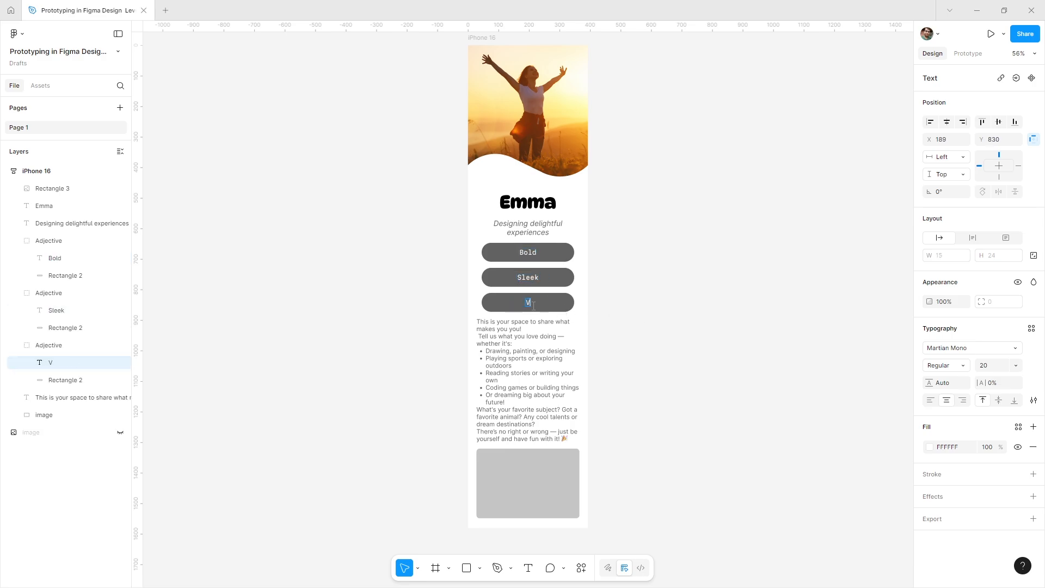
text(ibrant)
Set both the list spacing and the paragraph spacing of the description text to 16.
click(485, 332)
scroll(485, 332, down, 1)
click(485, 331)
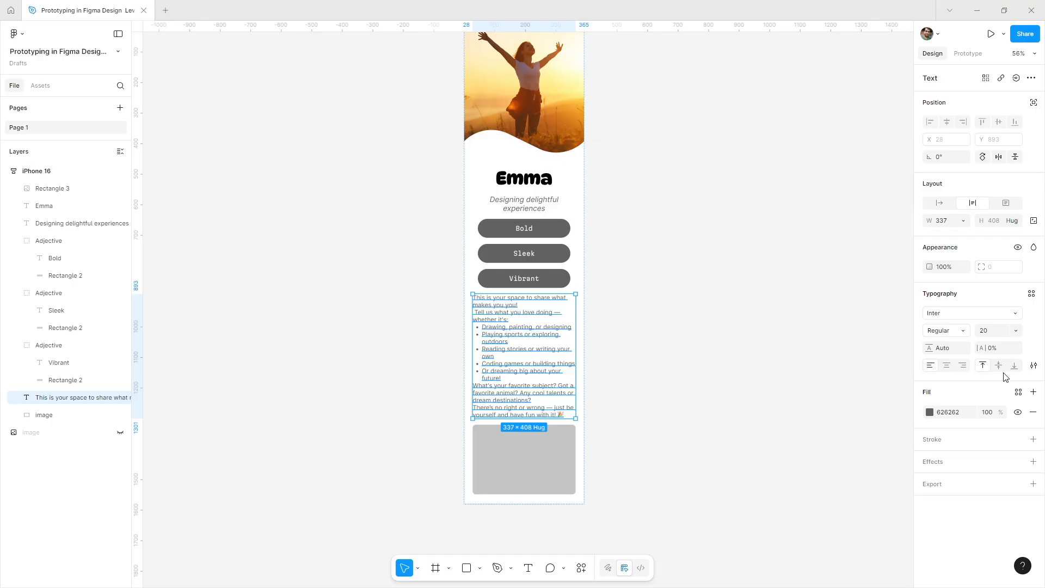
click(1033, 365)
click(878, 512)
text(8)
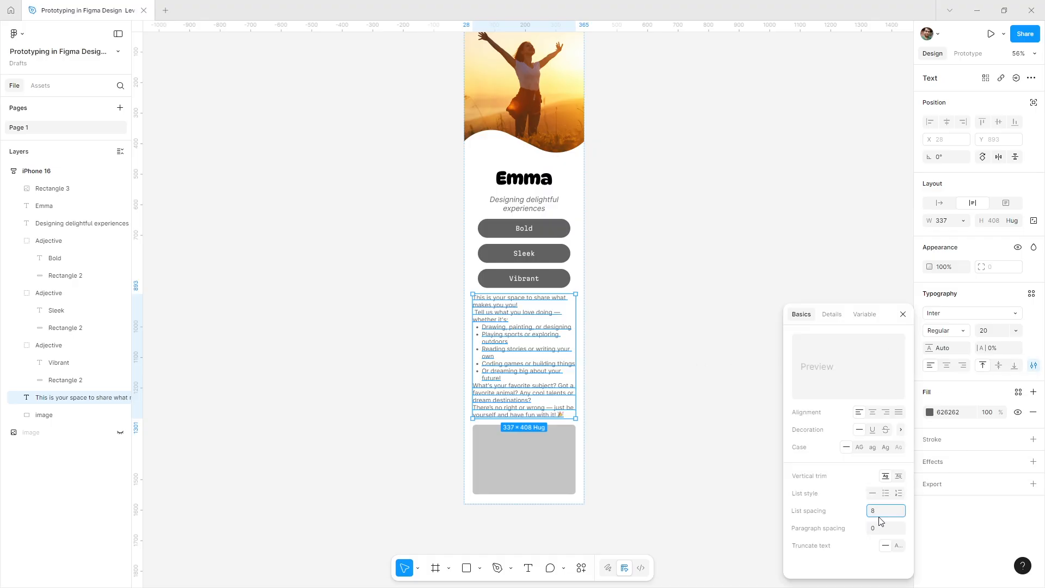
key(Return)
text(16)
key(Return)
click(878, 529)
text(16)
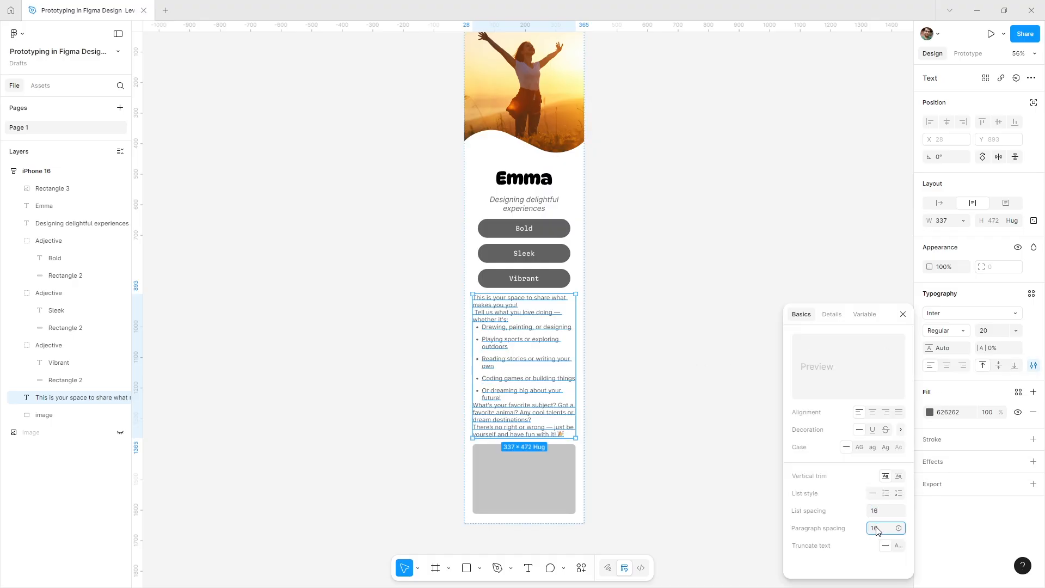
key(Return)
Replace the grey rectangle's fill with an uploaded photo of a man doing a high kick before a red wall.
click(546, 467)
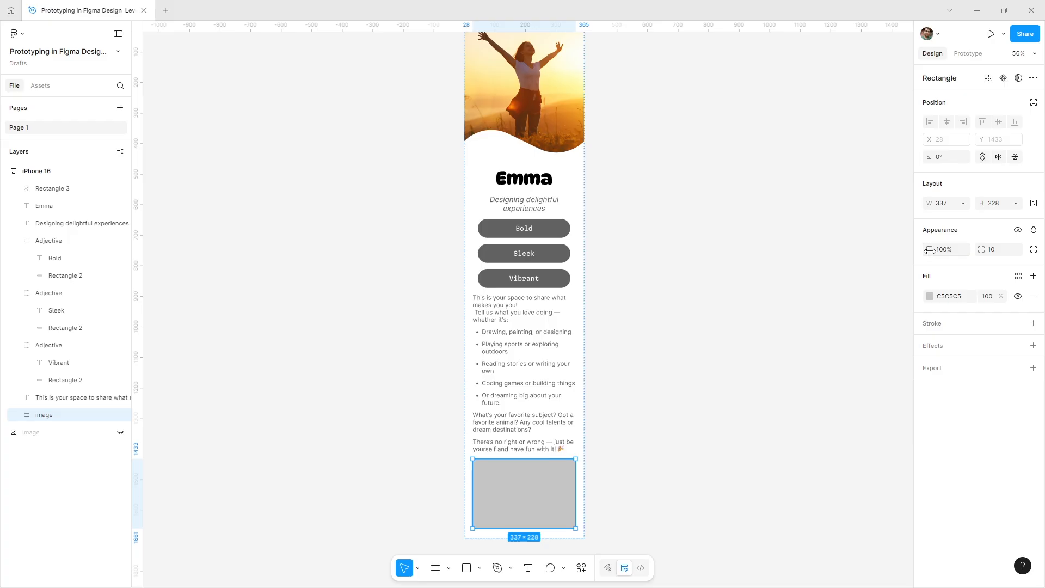
click(929, 296)
click(840, 296)
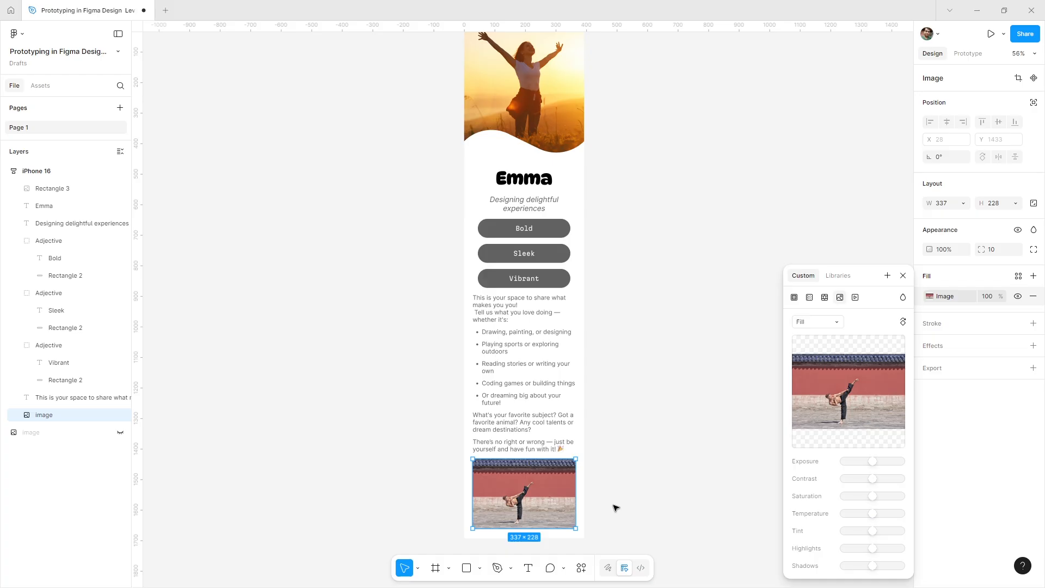
Set the kick photo's fill to Crop, enlarge the picture and shift it up and slightly right so the man's whole body is shown.
click(821, 325)
click(823, 350)
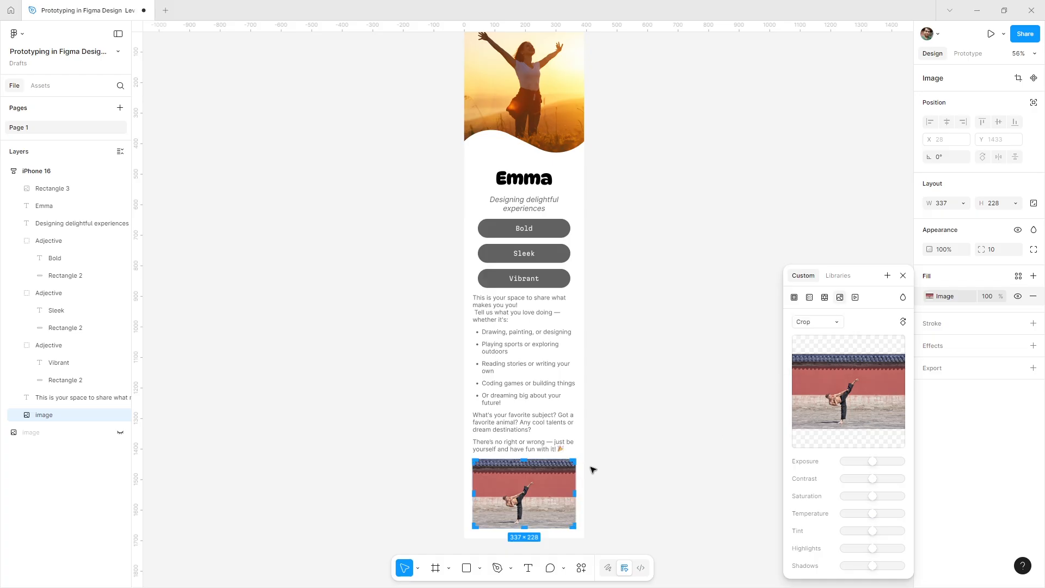
key(Return)
drag(612, 514, 651, 413)
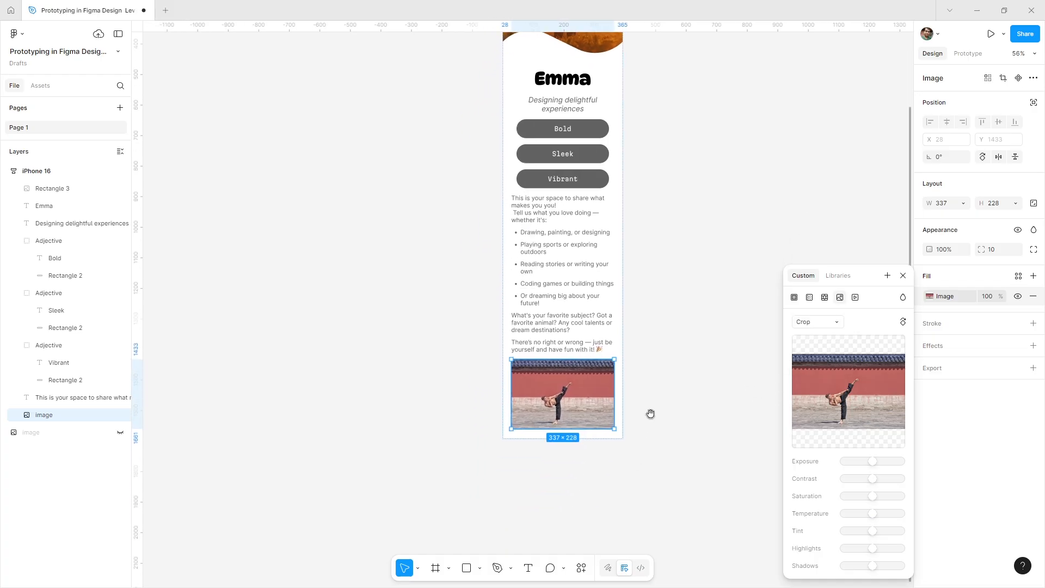
scroll(582, 388, up, 2)
click(818, 323)
click(818, 322)
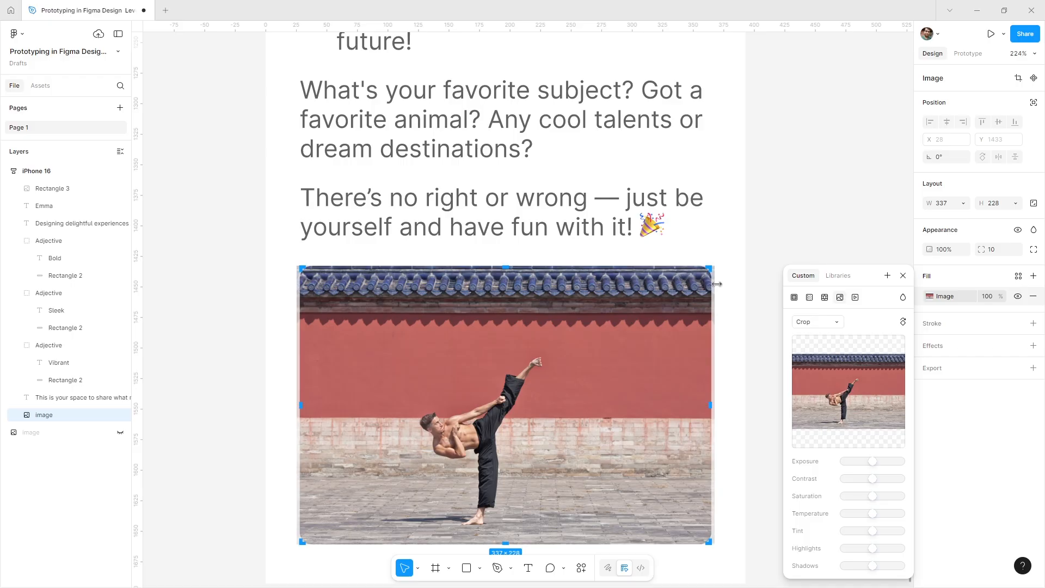
drag(717, 296, 772, 292)
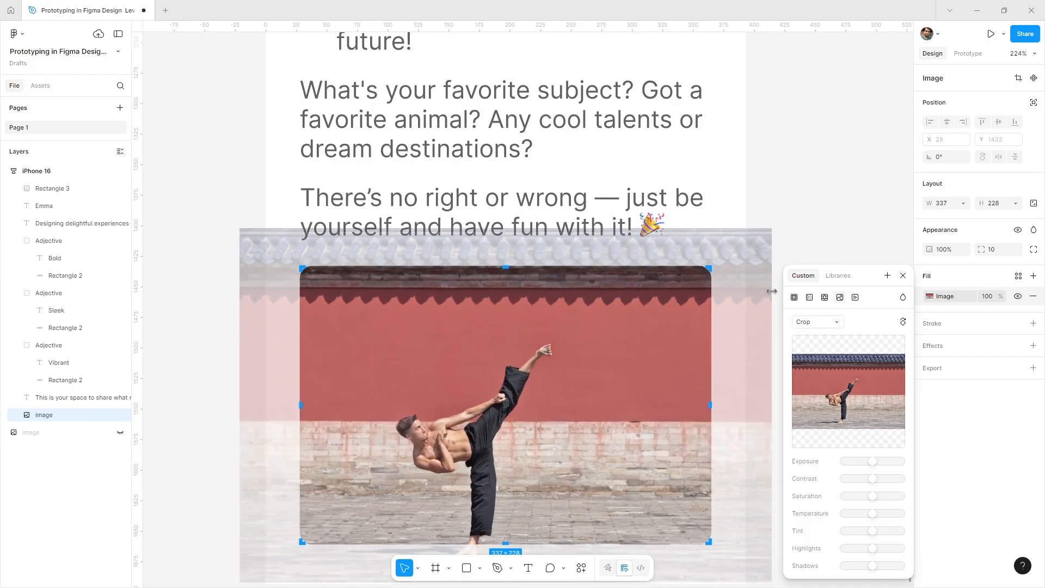
drag(573, 449, 585, 419)
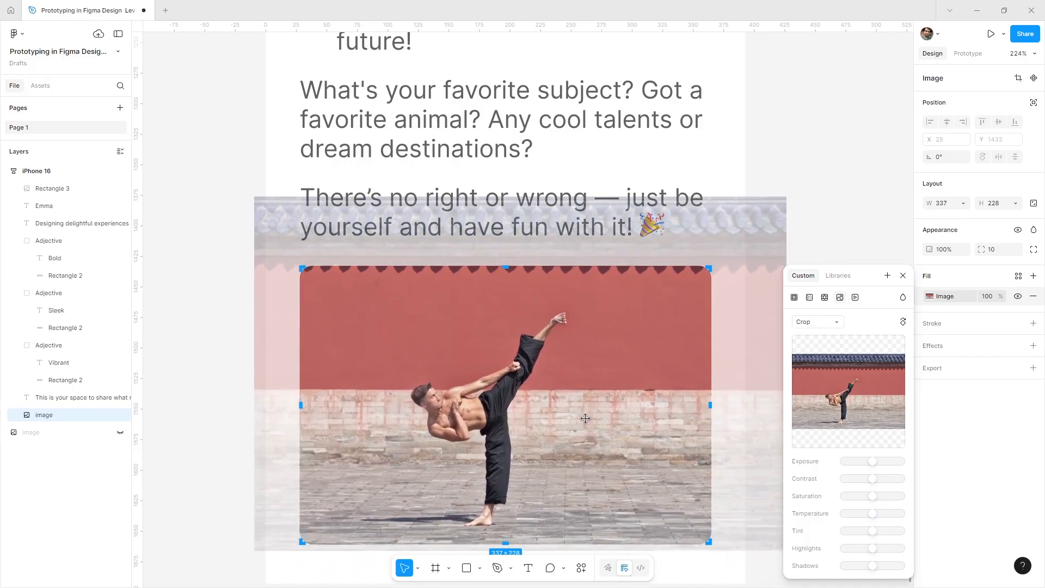
click(822, 230)
click(822, 230)
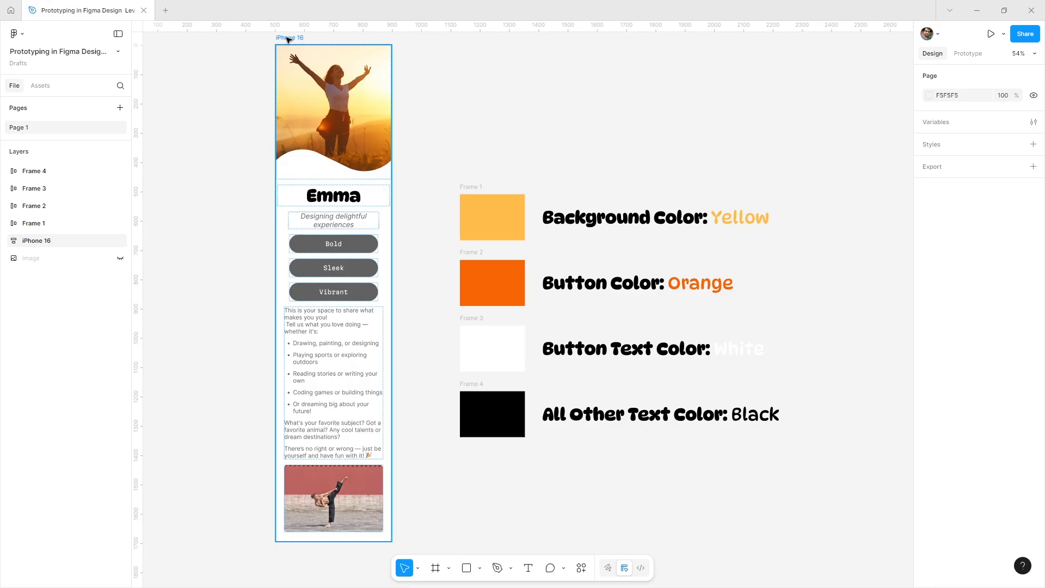
Recolour all white in the iPhone 16 frame, including its background, with the yellow sampled from the Frame 1 swatch.
click(283, 38)
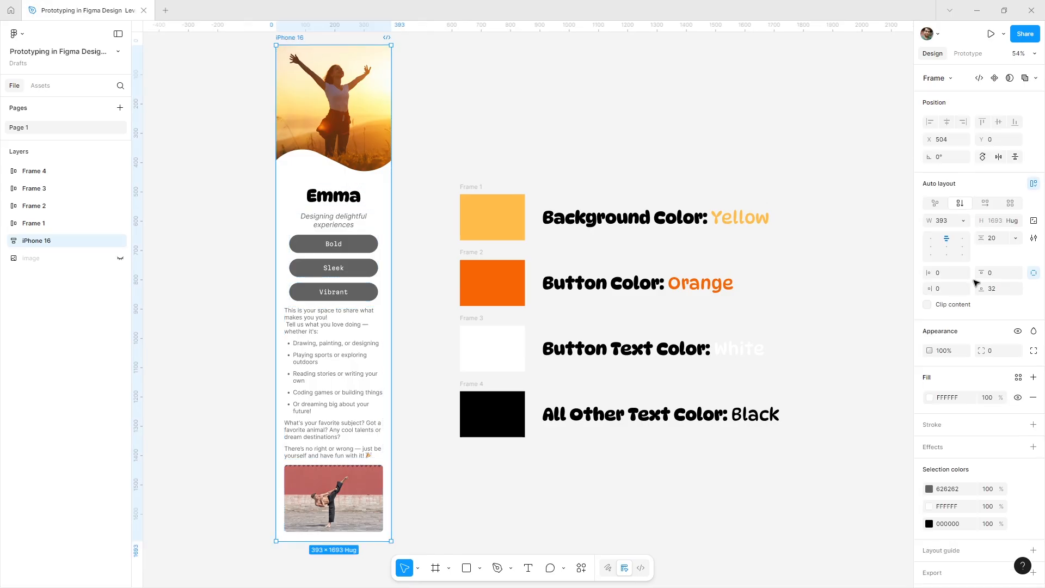
click(929, 507)
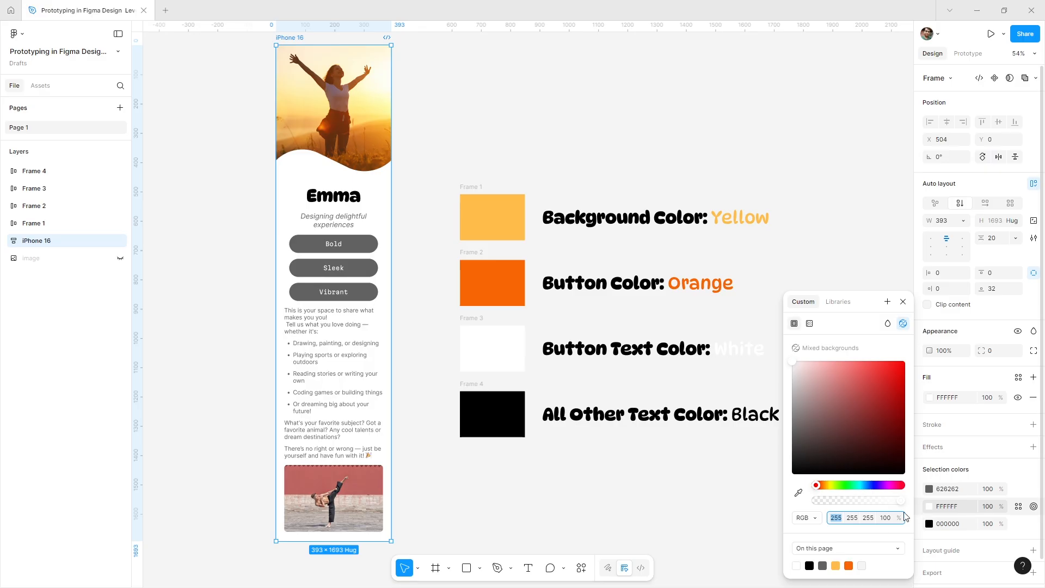
key(i)
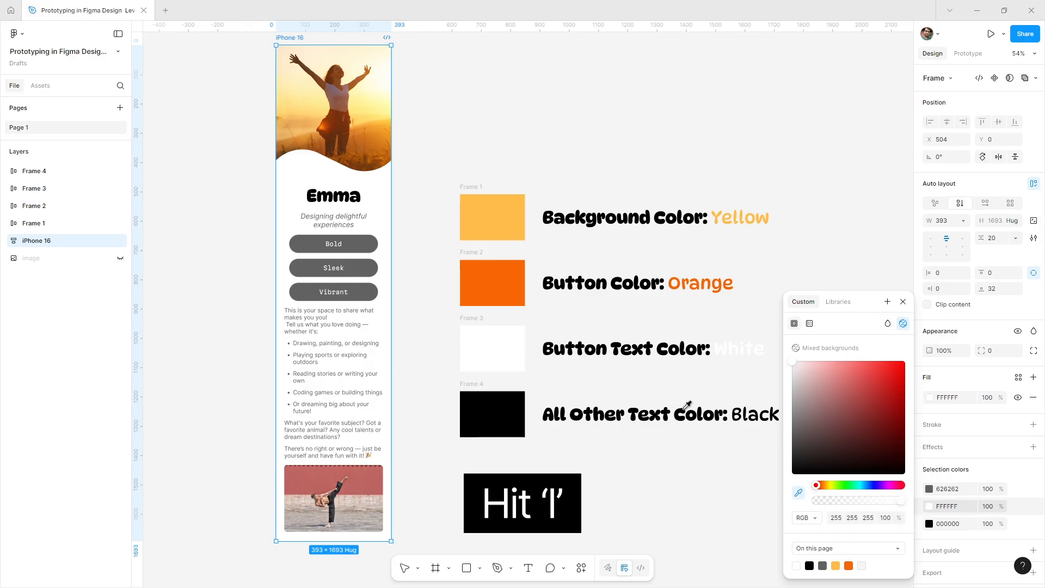
click(514, 224)
Recolour all grey elements in the iPhone 16 frame with the orange sampled from the Frame 2 swatch.
click(929, 489)
click(929, 489)
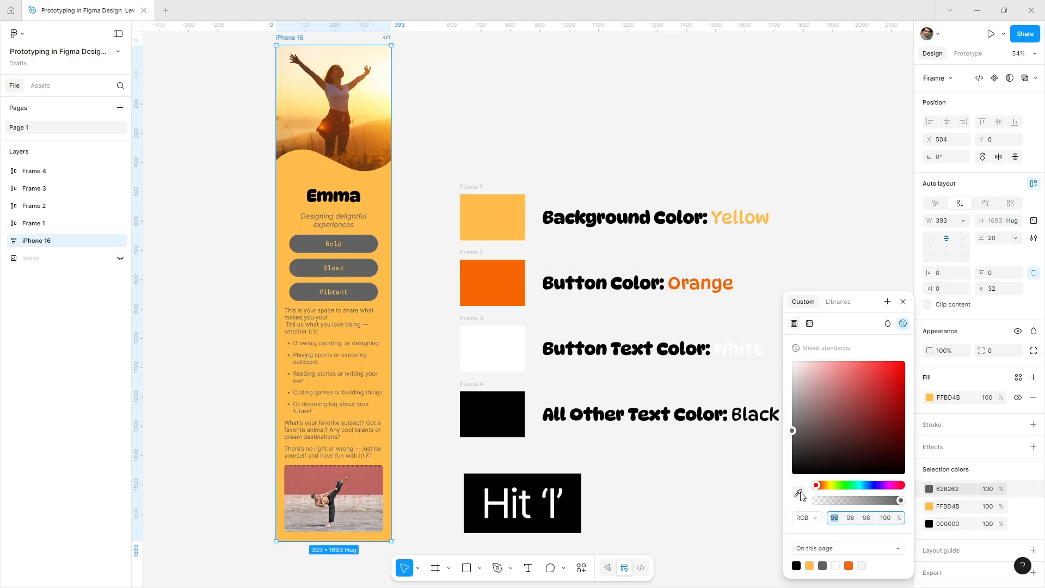
key(i)
click(507, 274)
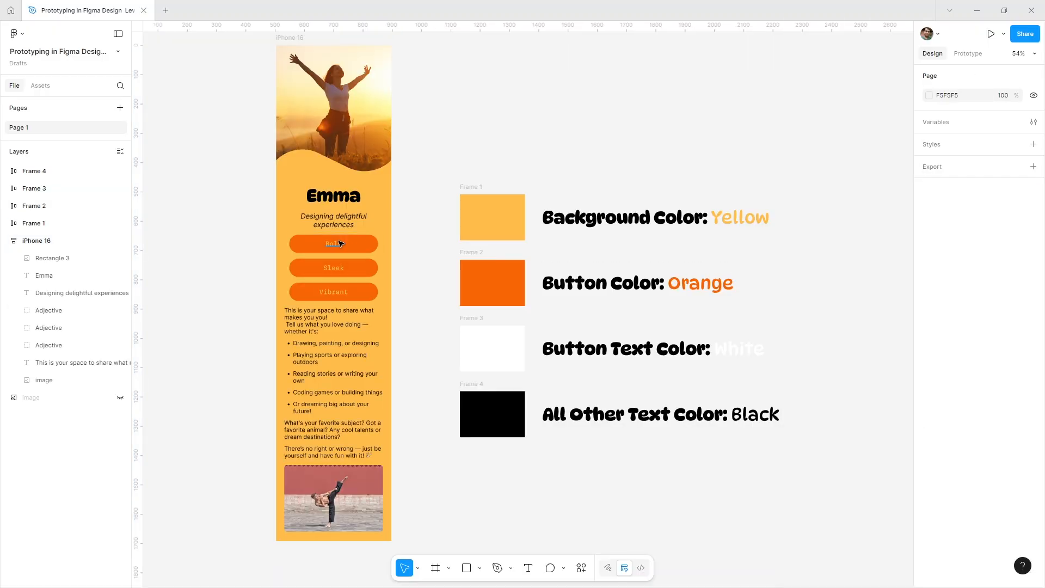
Recolour the Bold, Sleek and Vibrant pill labels with the white sampled from the Frame 3 swatch.
ctrl+click(339, 244)
ctrl+shift+click(339, 269)
click(931, 448)
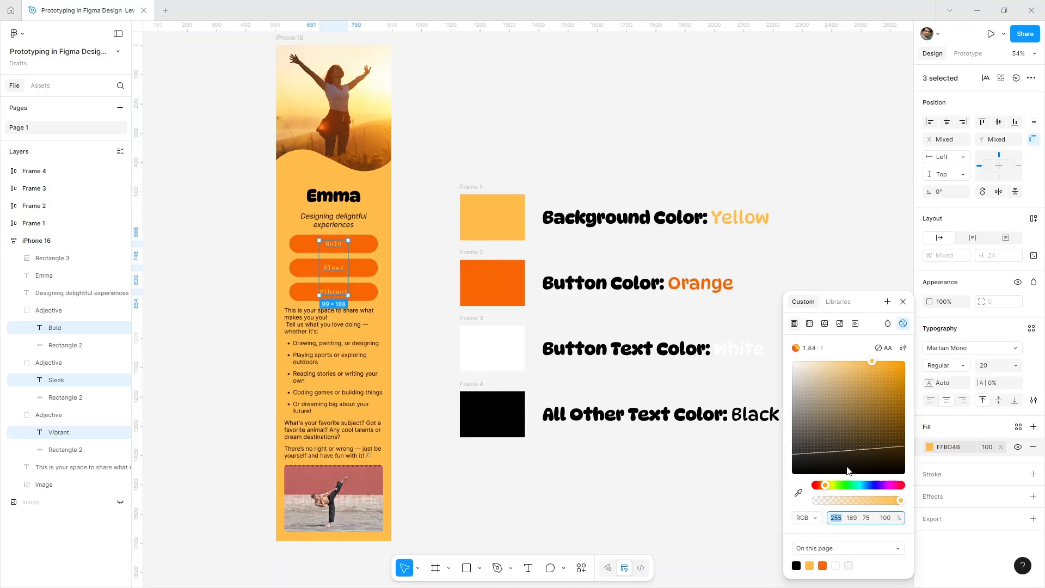
click(516, 347)
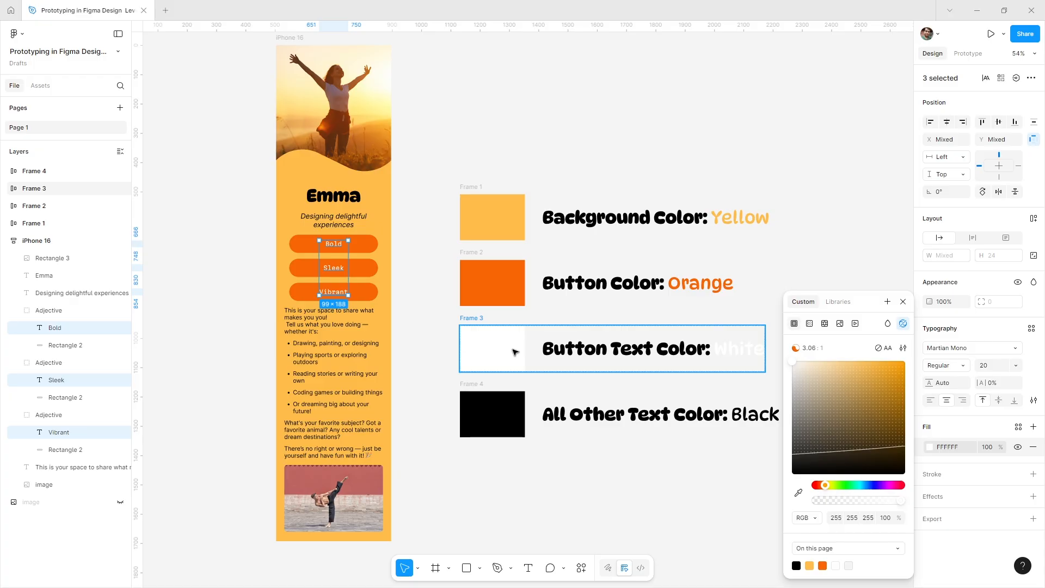
Recolour the italic tagline and the description text with the black sampled from the Frame 4 swatch.
click(824, 282)
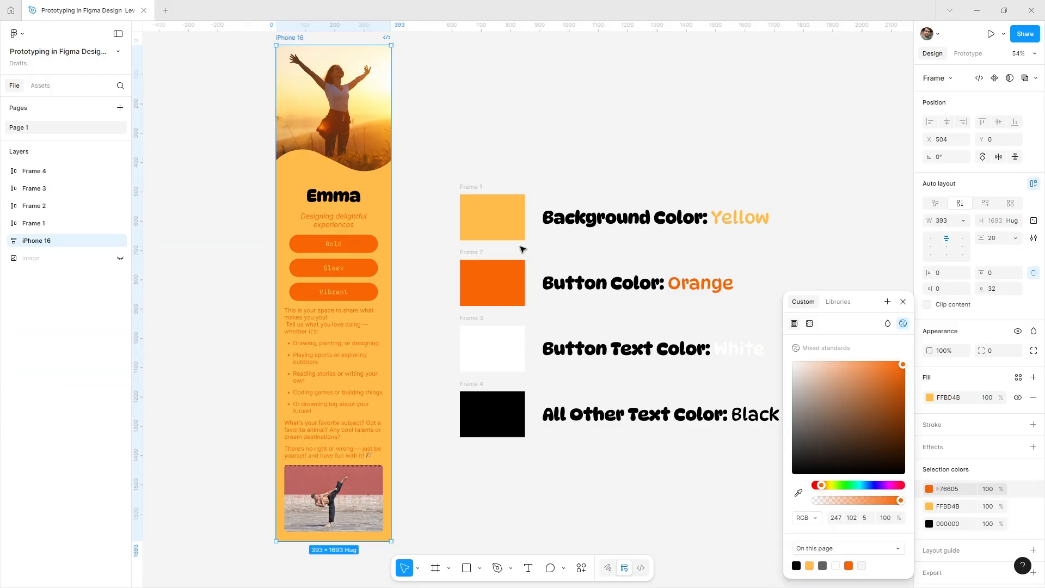
click(566, 178)
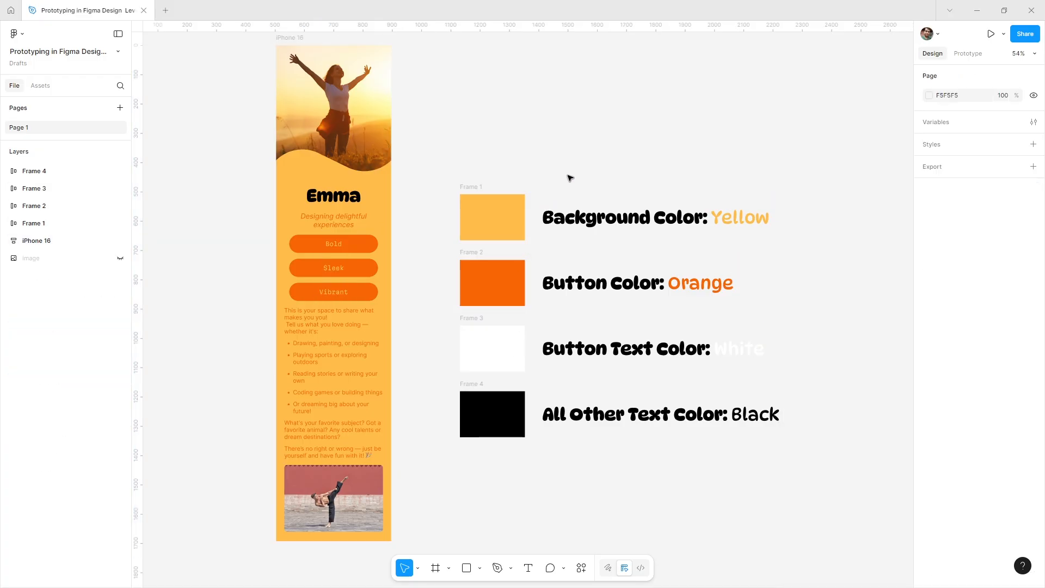
click(321, 221)
shift+click(303, 334)
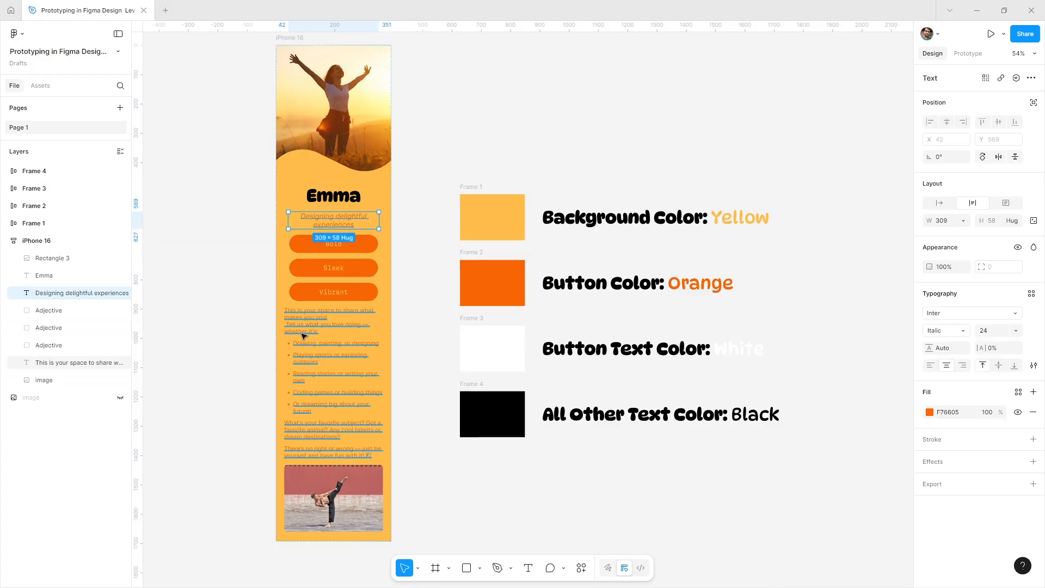
click(929, 412)
click(799, 493)
click(511, 425)
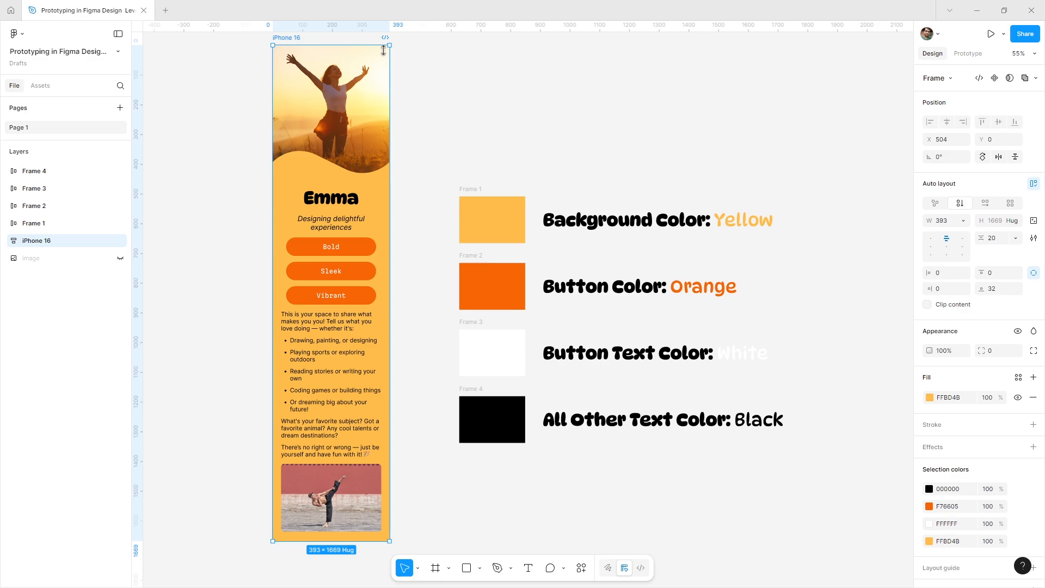
Set the prototype device to iPhone 16 in the prototype settings.
click(968, 54)
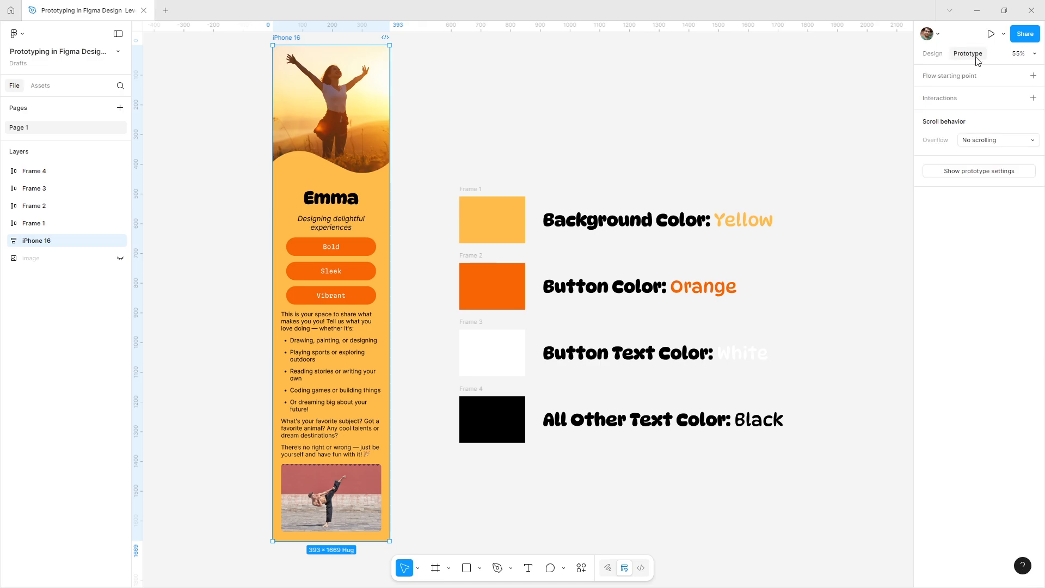
click(965, 172)
click(956, 94)
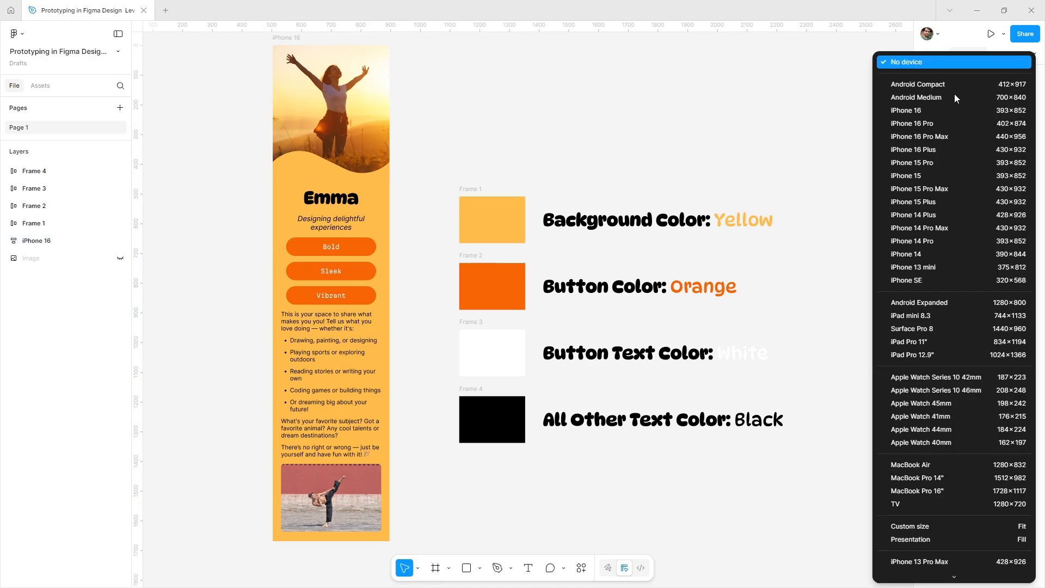
click(956, 108)
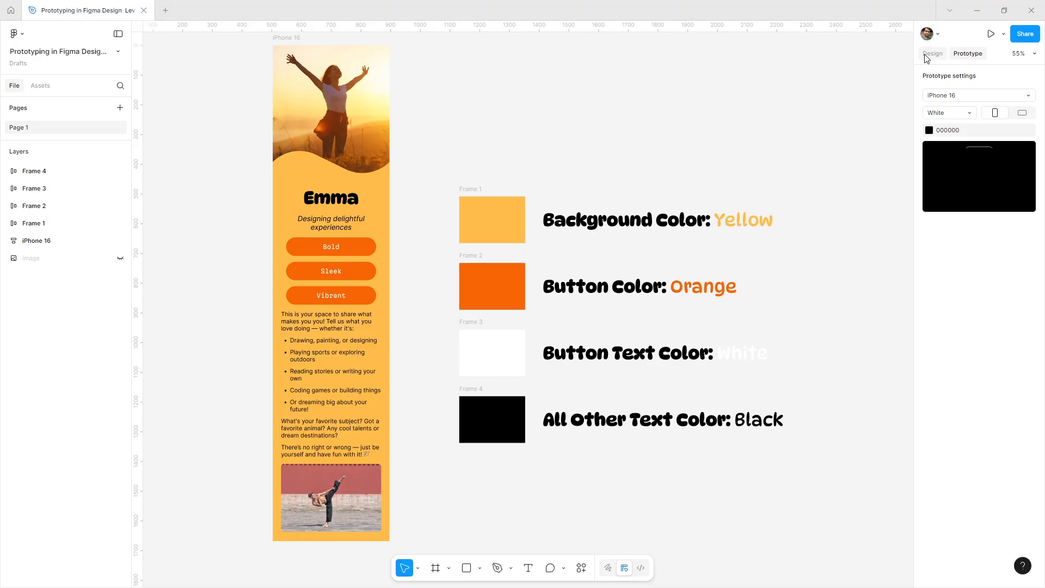
click(926, 55)
Open an inline preview of the iPhone 16 frame, place it beside the design and scroll through the whole page.
click(280, 39)
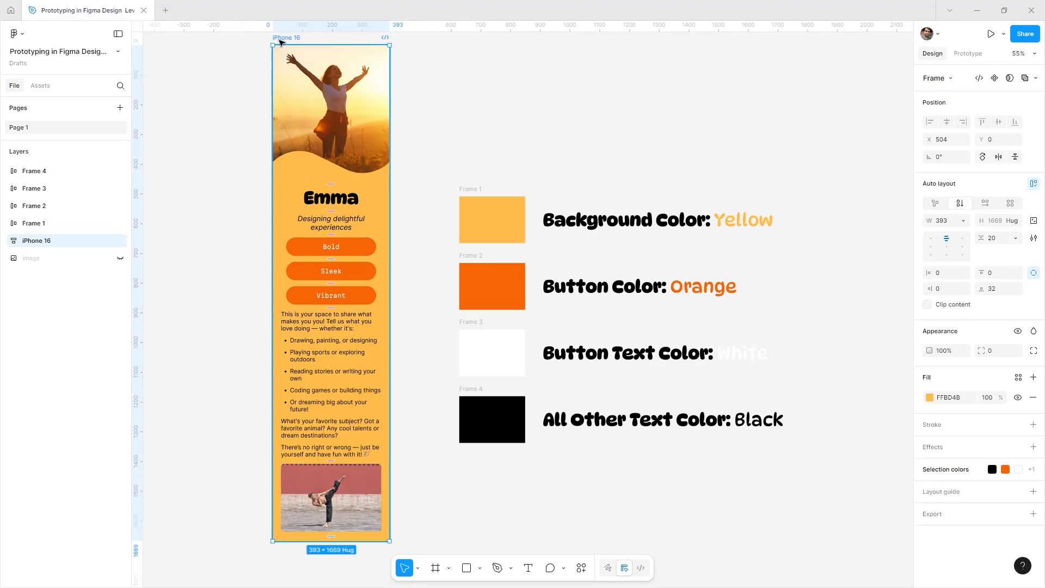
key(shift+space)
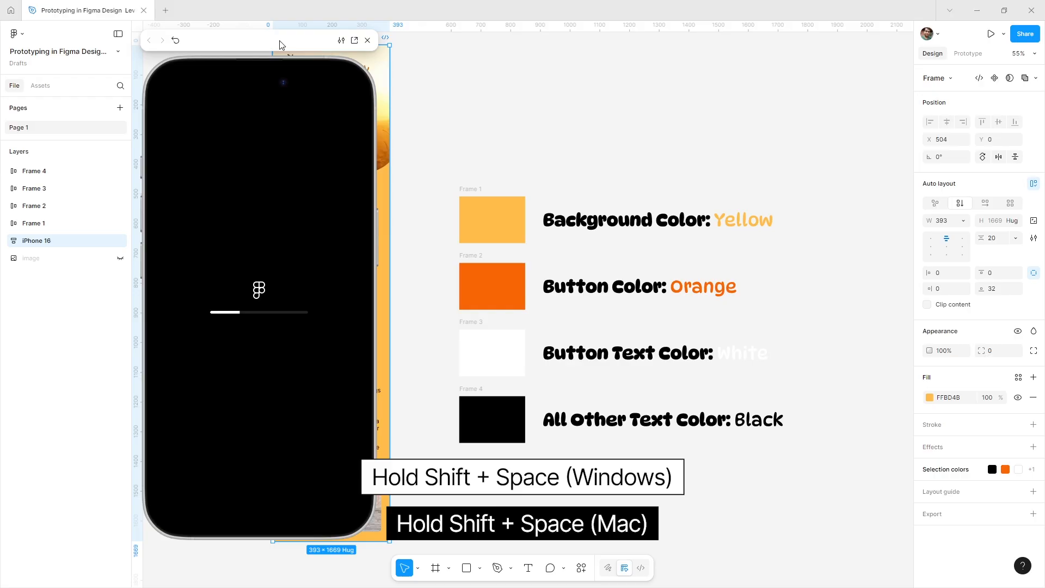
drag(281, 45, 575, 57)
drag(571, 457, 573, 362)
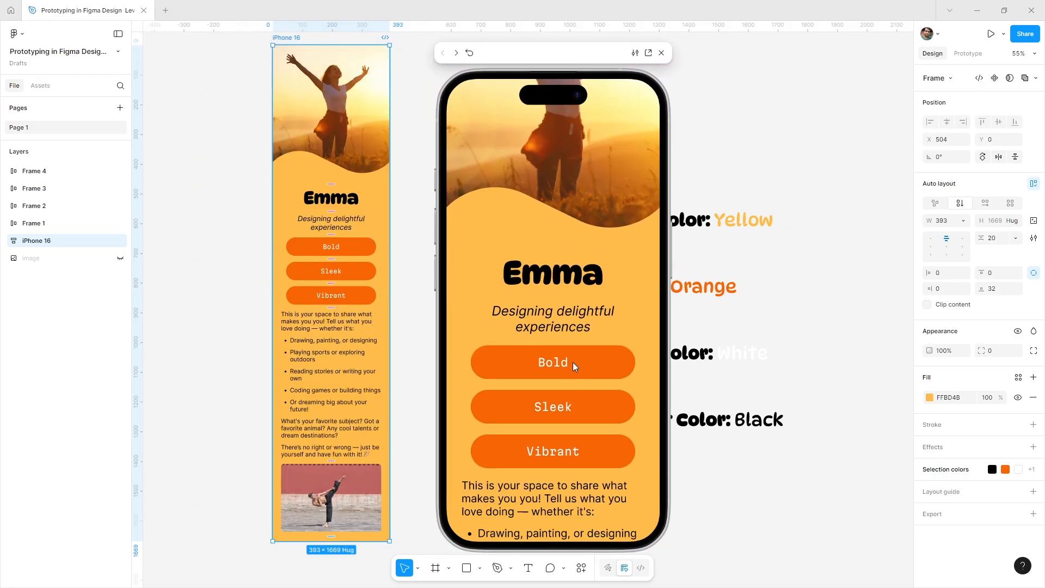
scroll(573, 361, down, 10)
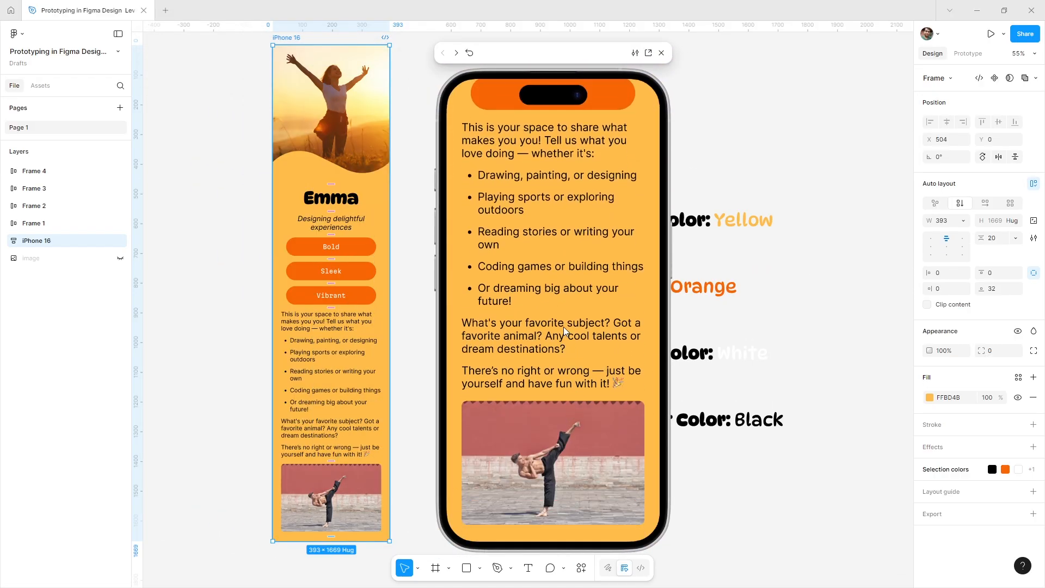
scroll(564, 327, up, 10)
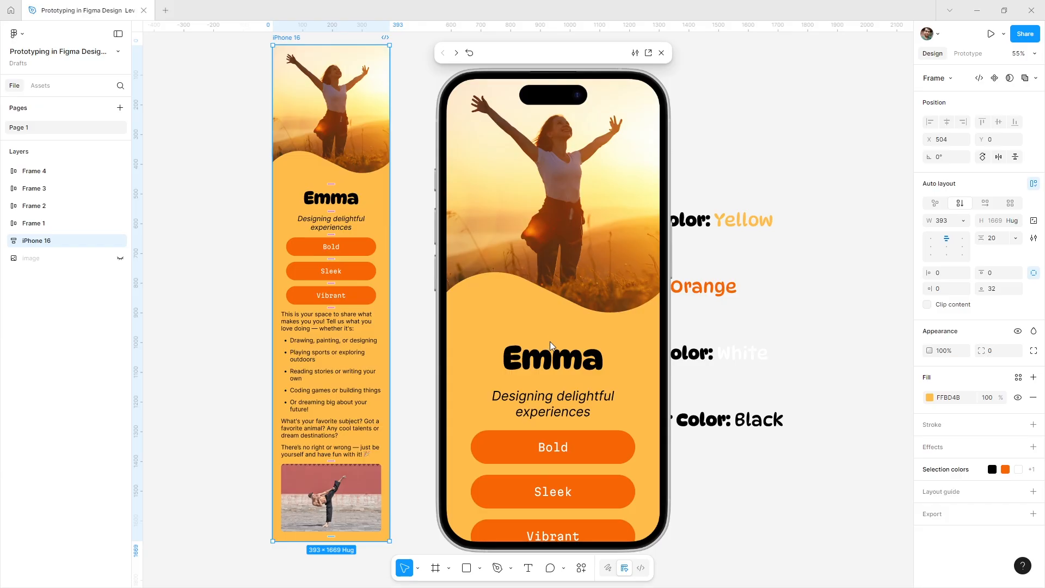
click(263, 45)
click(285, 39)
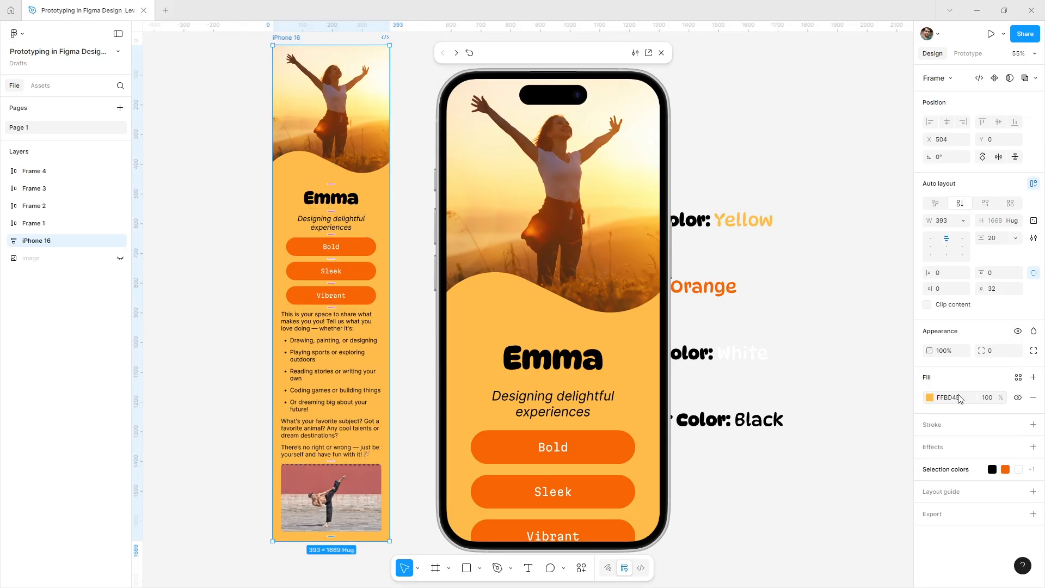
click(929, 398)
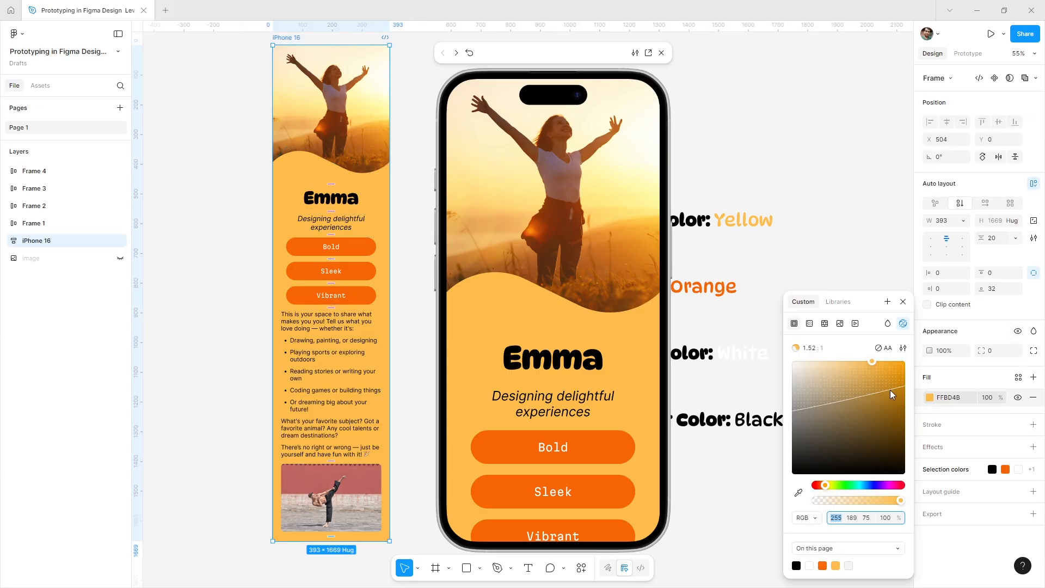
drag(890, 390, 867, 368)
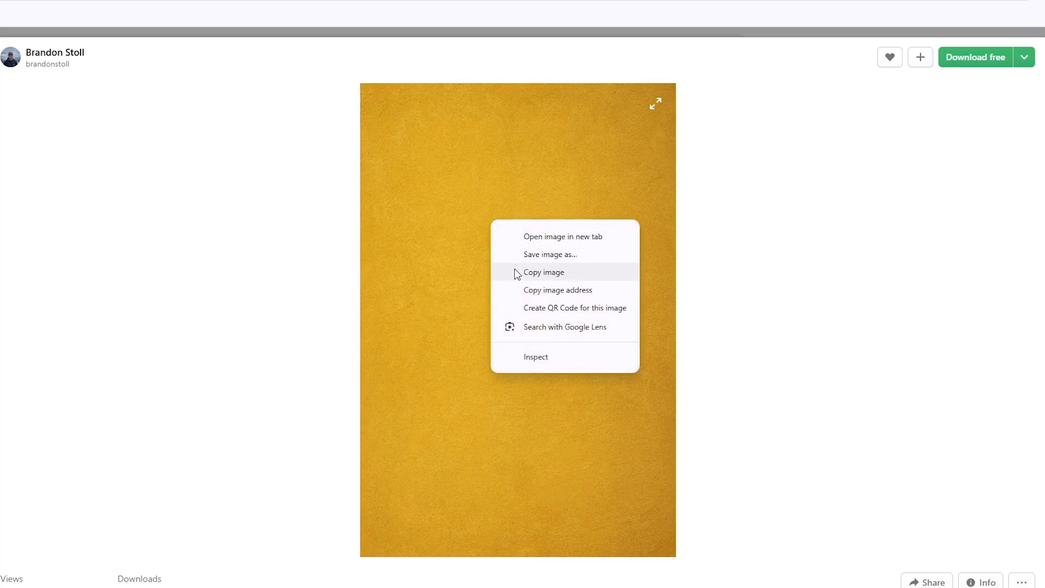
Copy the yellow textured wall photo from the stock photo site and paste it as the iPhone 16 frame's fill.
click(543, 272)
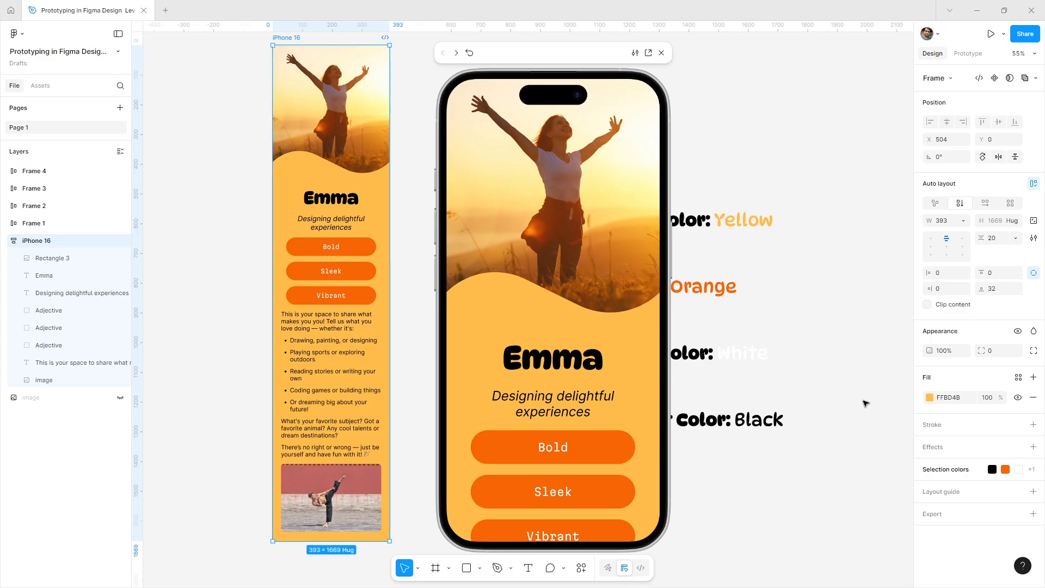
click(921, 403)
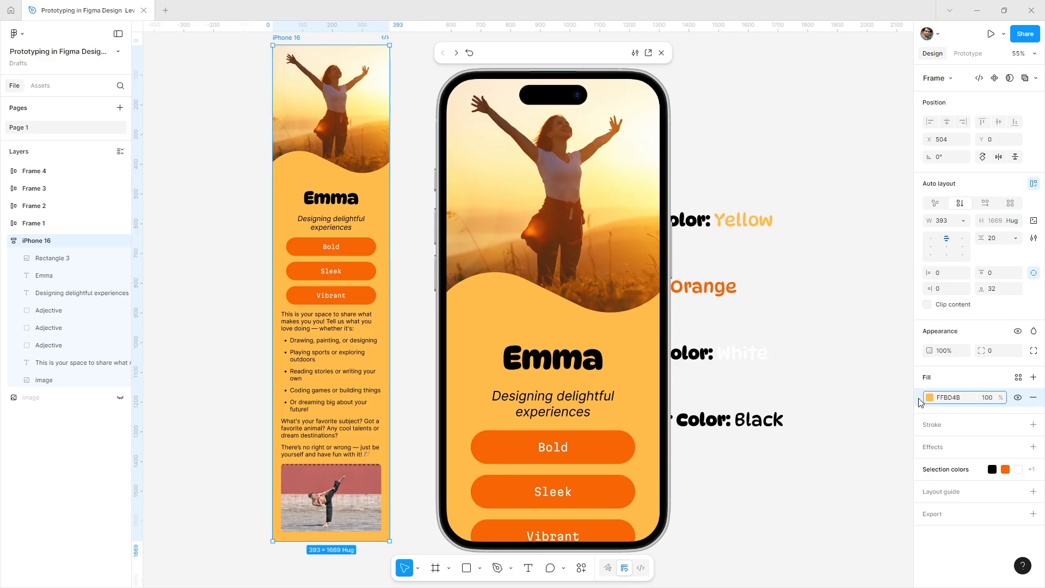
key(ctrl+v)
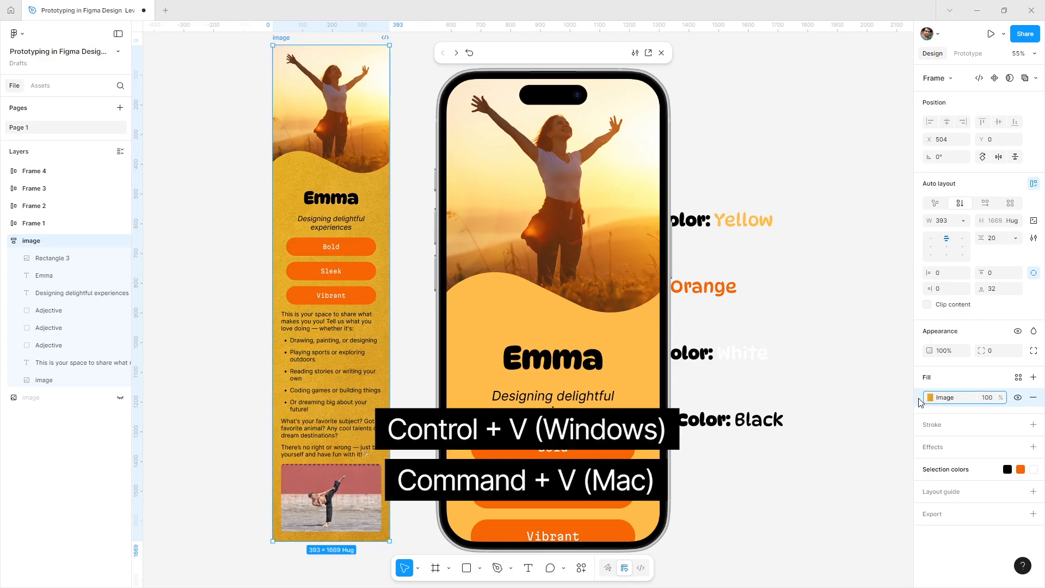
Deselect the frame and scroll the inline preview down and back up to check the textured background.
click(816, 381)
scroll(513, 338, down, 3)
scroll(510, 295, down, 5)
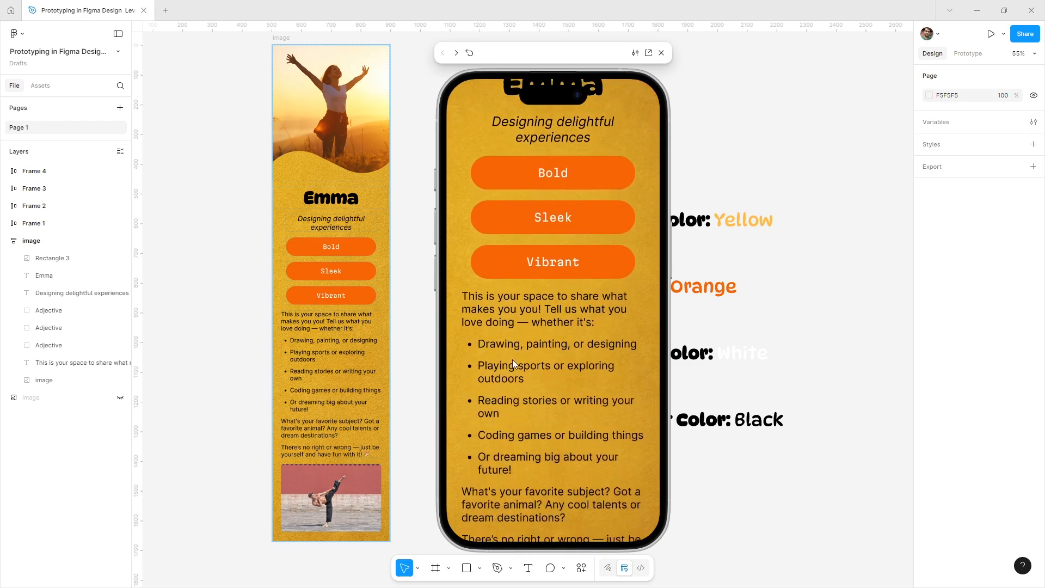
scroll(521, 303, up, 3)
scroll(533, 381, up, 5)
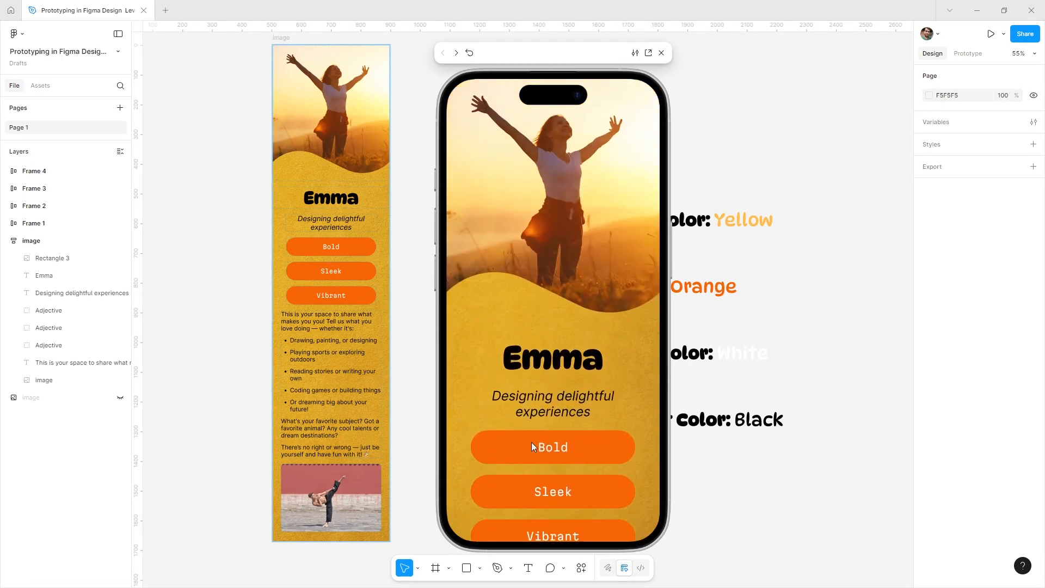
Present the profile page as a prototype, scroll through it, and view it again in full screen.
click(281, 38)
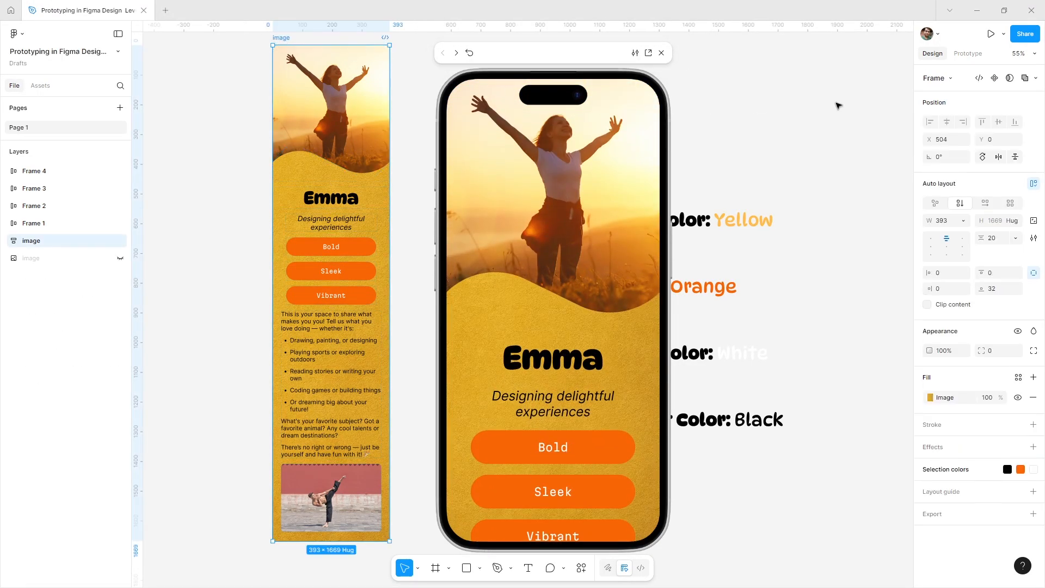
click(991, 33)
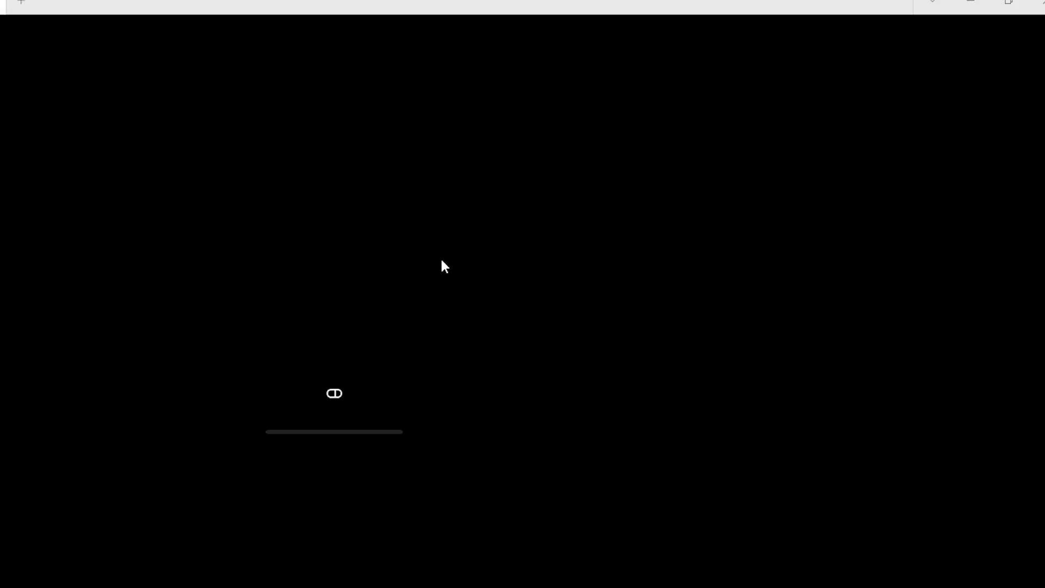
scroll(560, 322, down, 3)
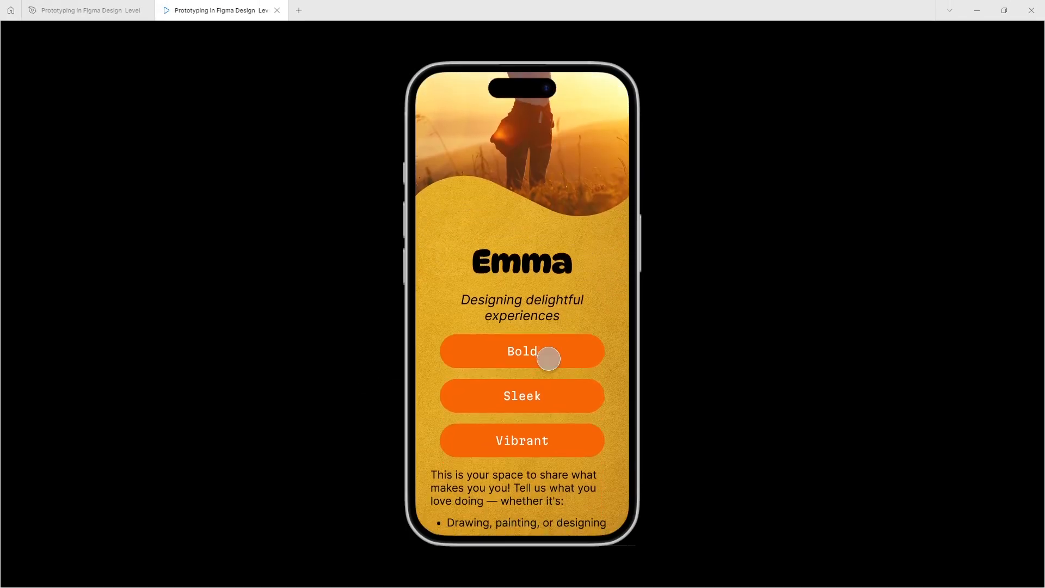
scroll(548, 358, down, 6)
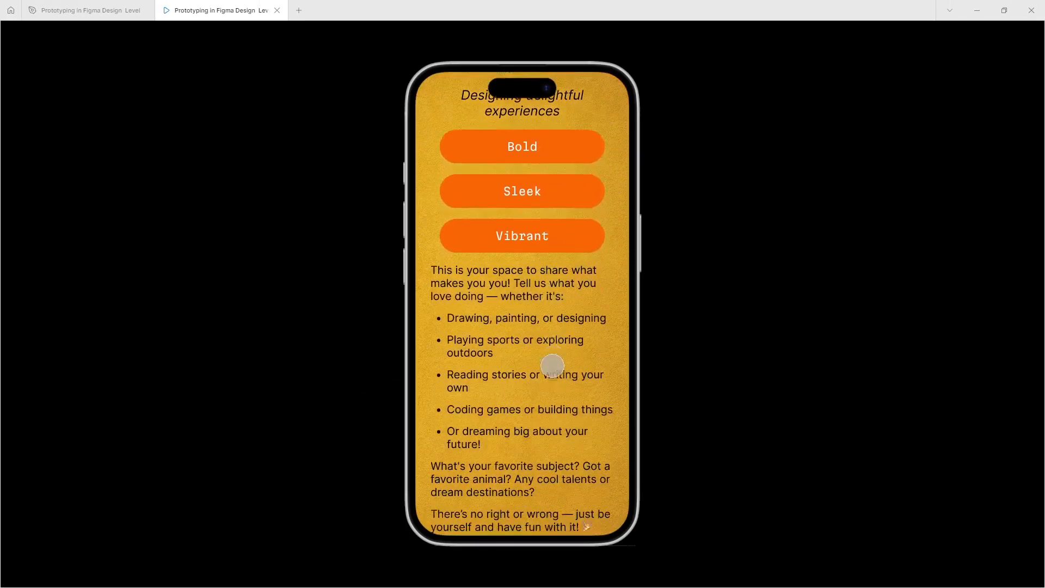
scroll(545, 265, up, 10)
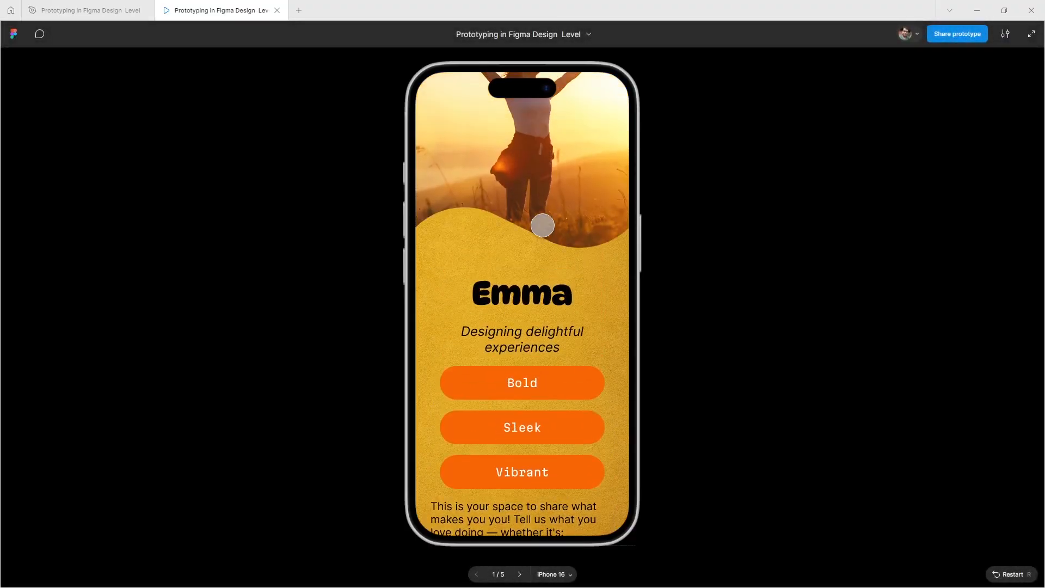
click(1031, 35)
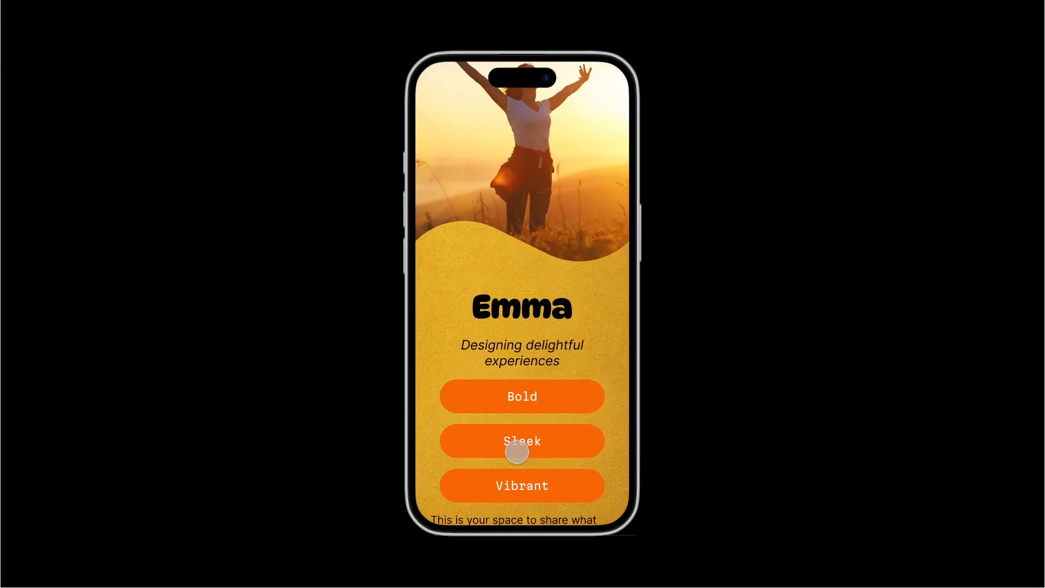
scroll(518, 452, down, 5)
scroll(525, 402, down, 5)
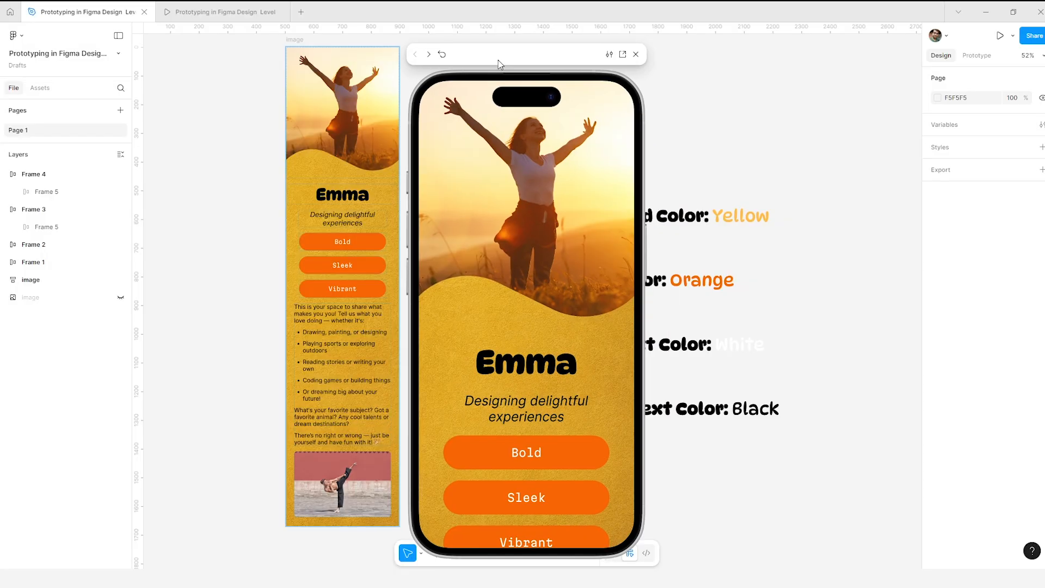
Return to the design file and move the inline preview away from the colour palette so all four swatches are uncovered.
drag(500, 64, 182, 53)
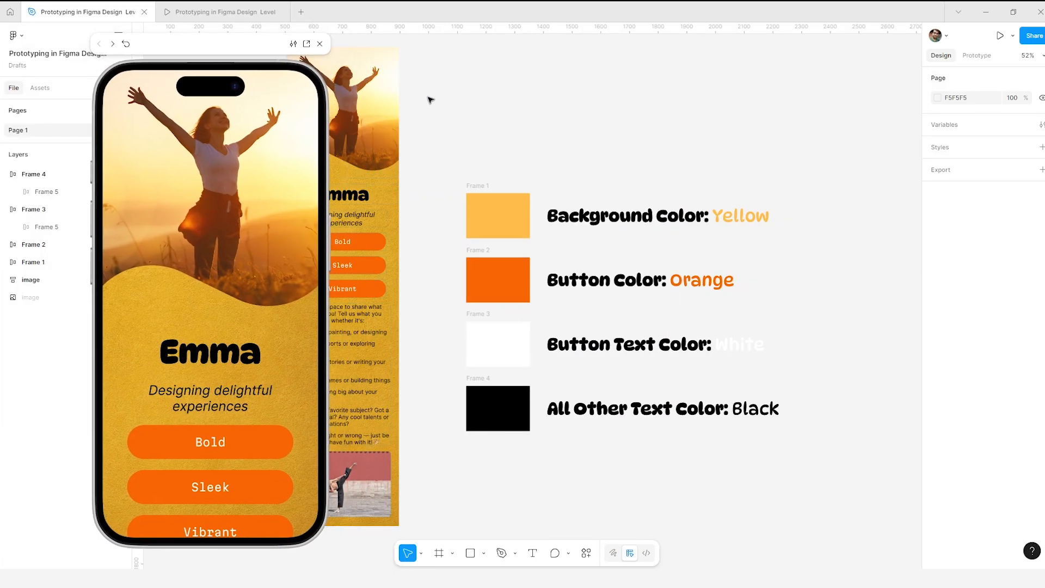
scroll(538, 142, left, 3)
ctrl+scroll(566, 161, down, 5)
ctrl+scroll(571, 142, up, 5)
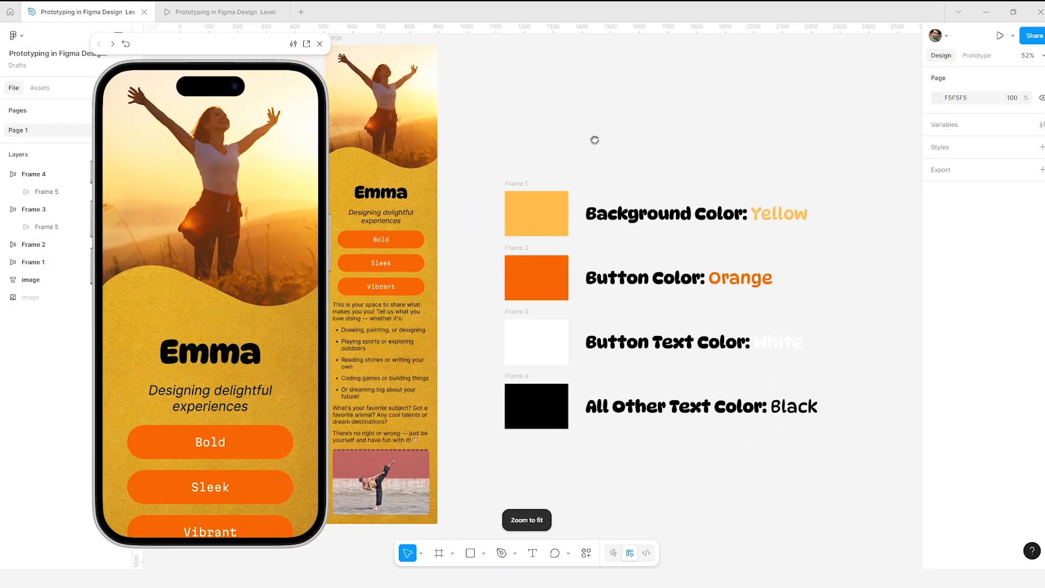